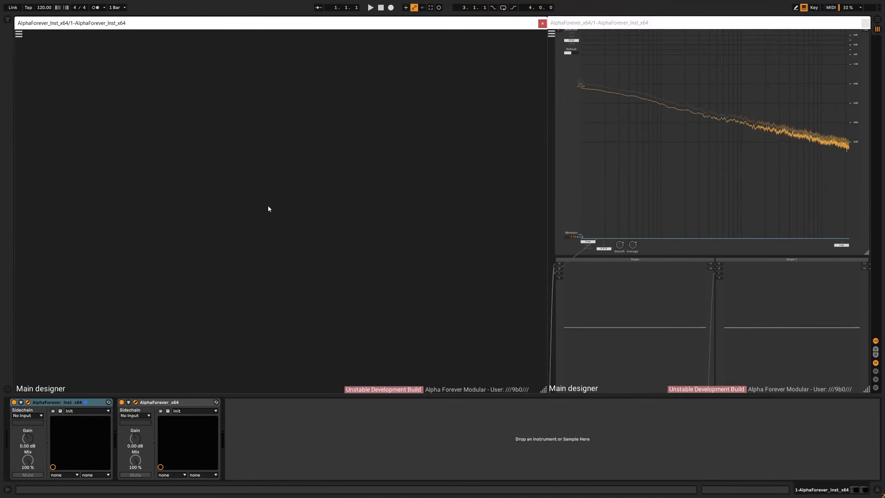
- Add an OSC Multi oscillator module to the empty main designer canvas, leaving room for more modules
right_click(195, 172)
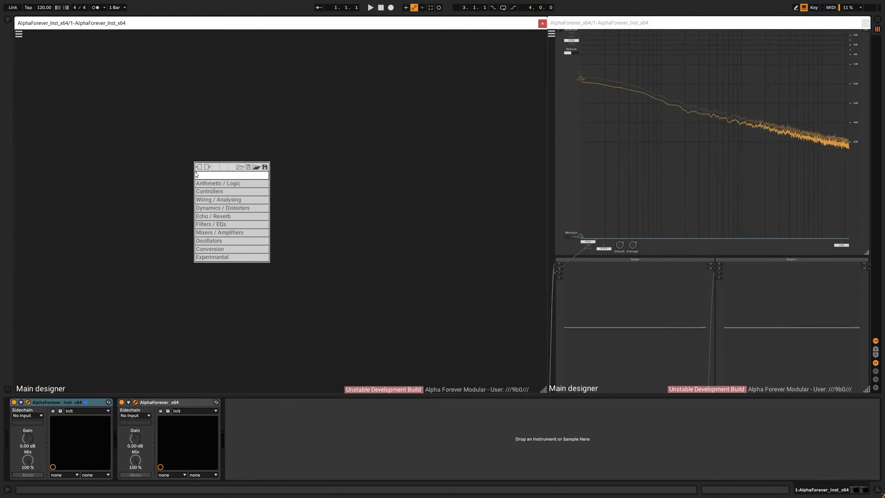
type("osc")
left_click(283, 242)
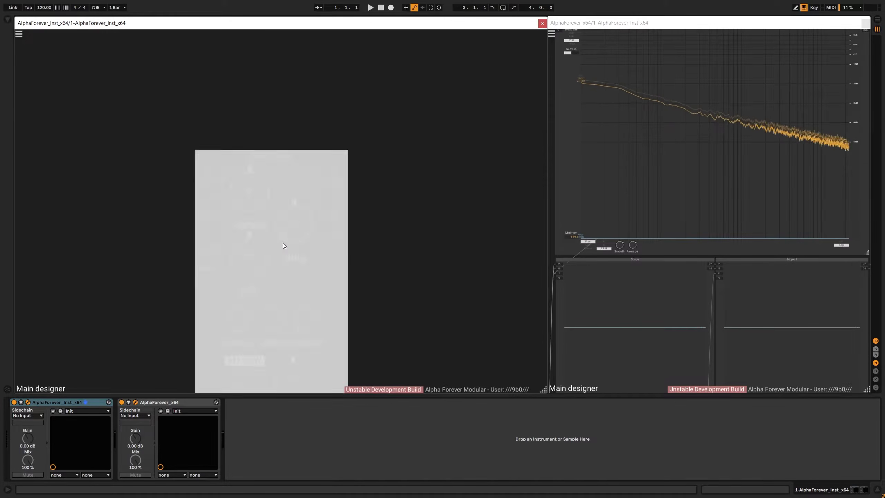
left_click_drag(254, 158, 173, 83)
- Add a Filter 4P RC Modulated module with its In fed from the OSC Multi's O output
right_click(259, 100)
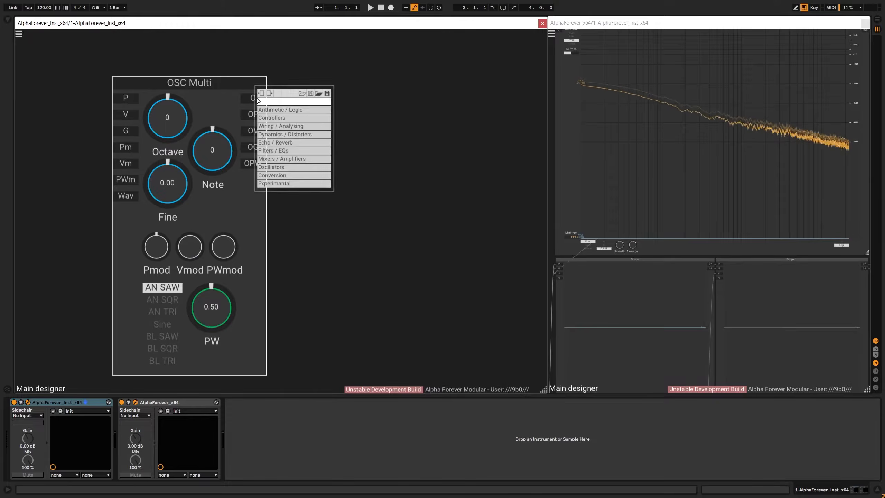
type("fil")
left_click(357, 169)
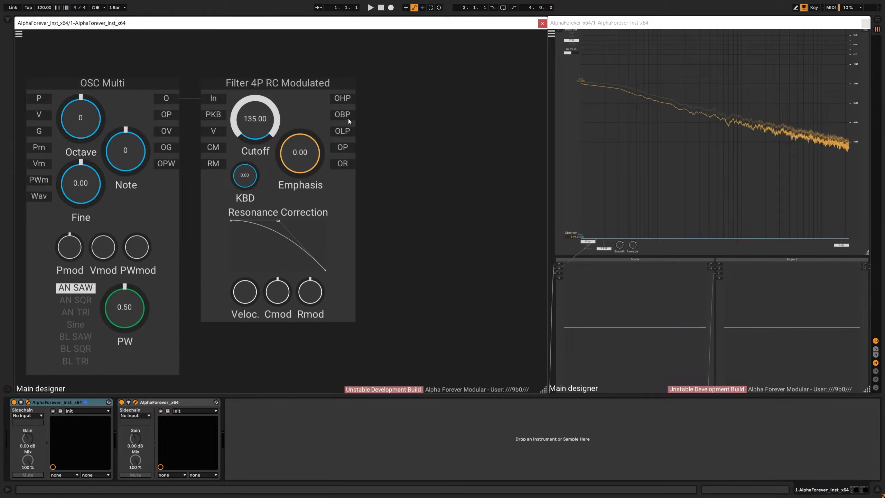
- Add a Scope module fed from the filter's OLP output and move it closer to the filter
right_click(344, 131)
type("sc")
left_click(431, 142)
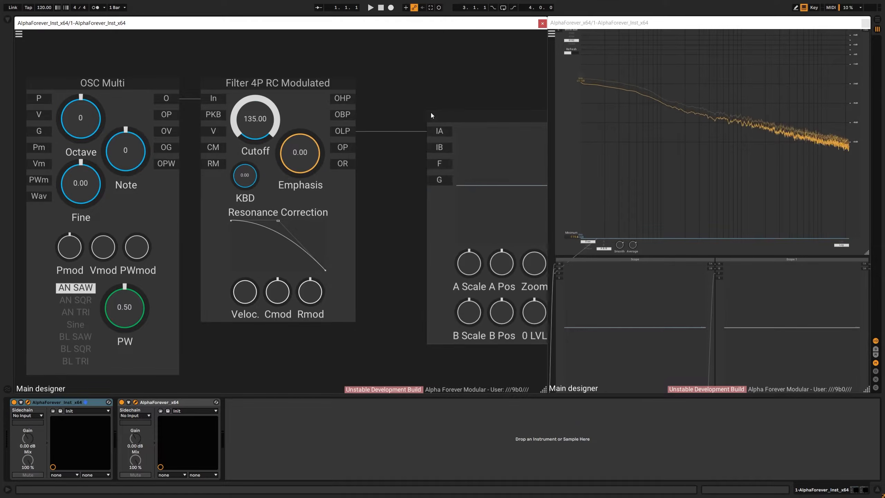
left_click_drag(438, 116, 392, 117)
- Add a Gain Lin module close to the Scope, with the Scope's OA output wired to both In1 and In2
left_click_drag(513, 105, 324, 107)
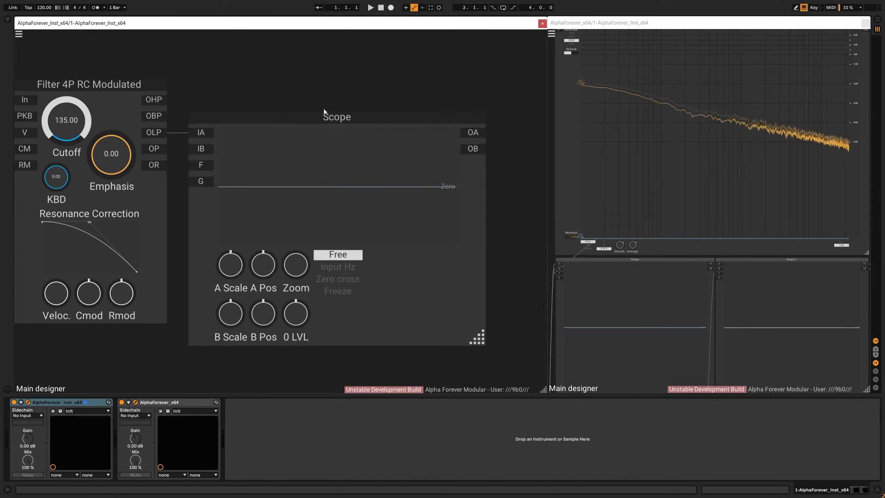
right_click(481, 133)
type("gai")
left_click(445, 144)
left_click_drag(492, 107, 274, 104)
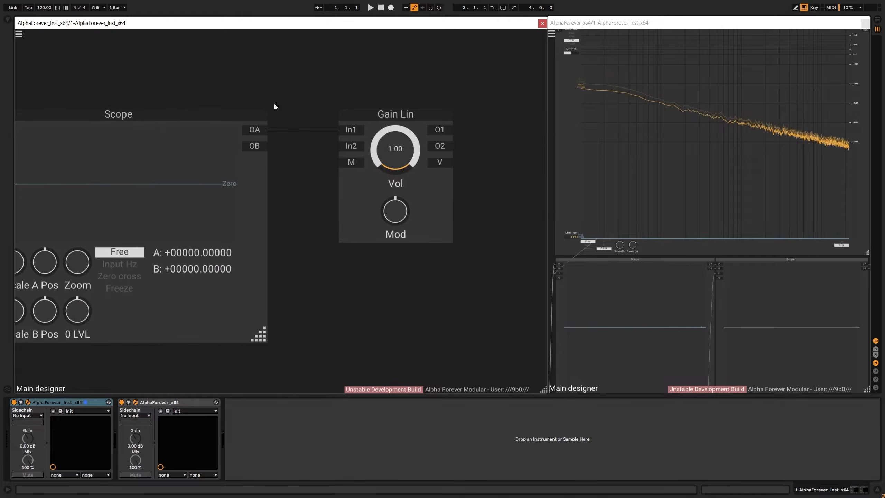
left_click_drag(381, 115, 344, 116)
left_click_drag(256, 130, 315, 146)
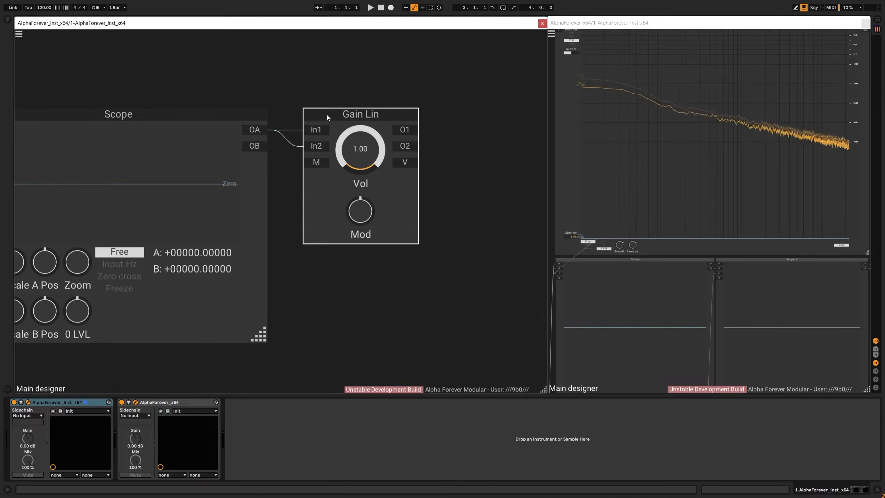
left_click_drag(326, 115, 320, 108)
- Create output nodes O1 and O2 wired to the Gain Lin module's O1 and O2 outputs
double_click(399, 129)
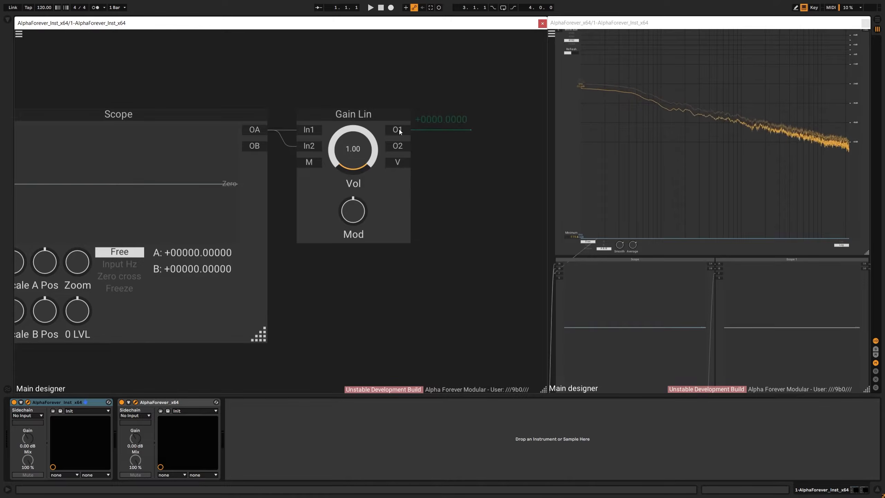
double_click(400, 145)
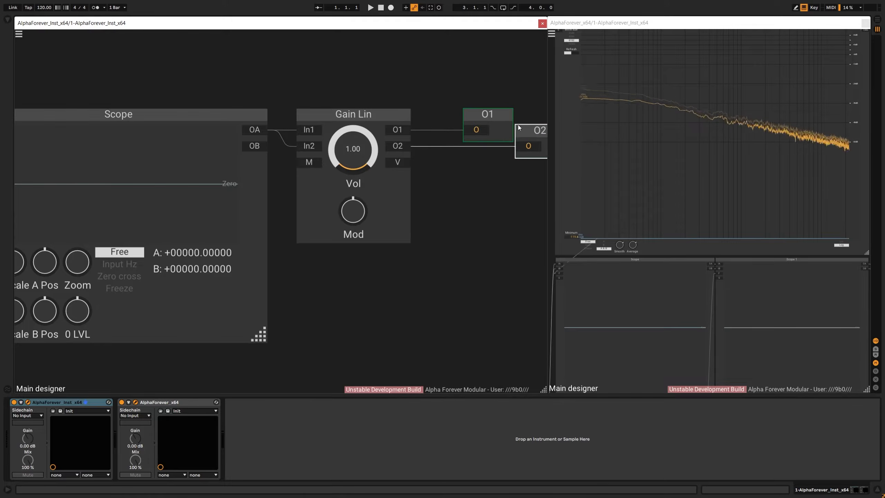
left_click(246, 77)
- Set both the maximum voices and the unison to 1 for the polyphonic instrument
scroll(246, 77, "down", 4)
left_click_drag(246, 78, 370, 107)
scroll(377, 105, "down", 3)
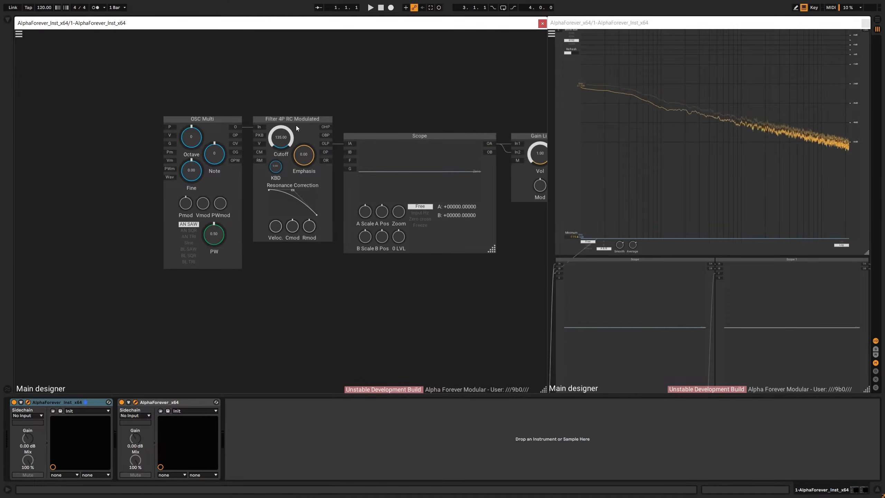
left_click(18, 34)
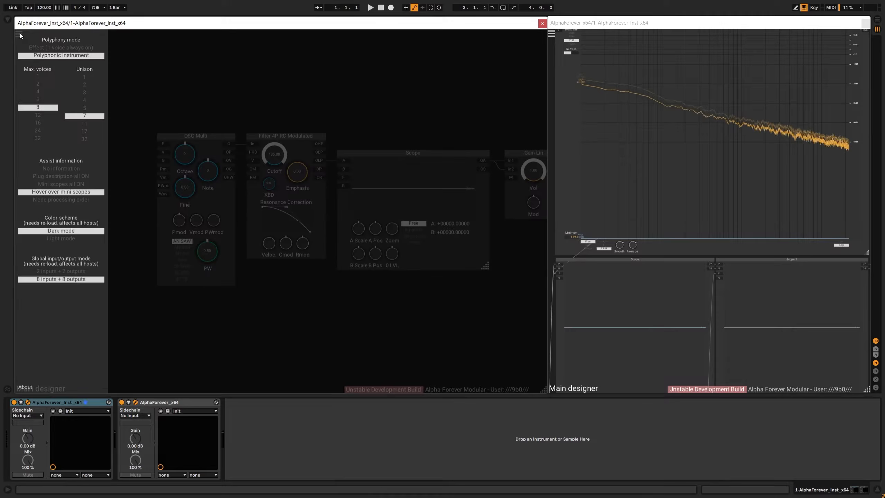
left_click(38, 77)
left_click(94, 78)
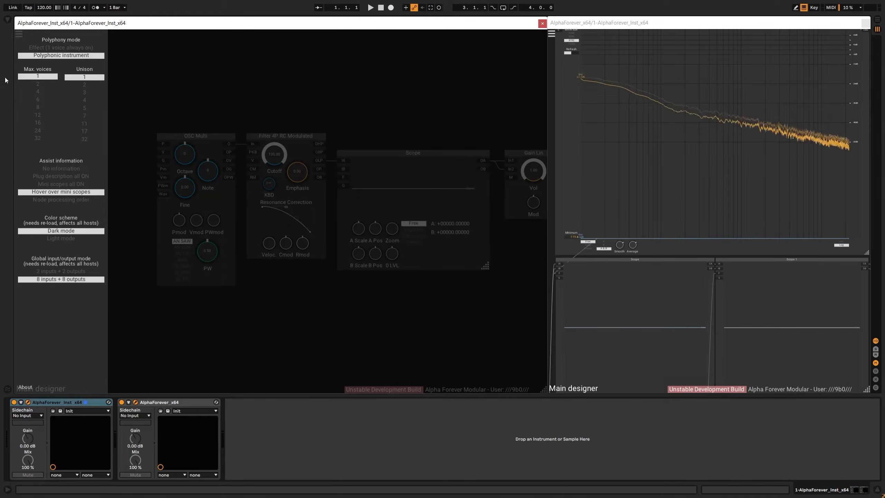
left_click(221, 90)
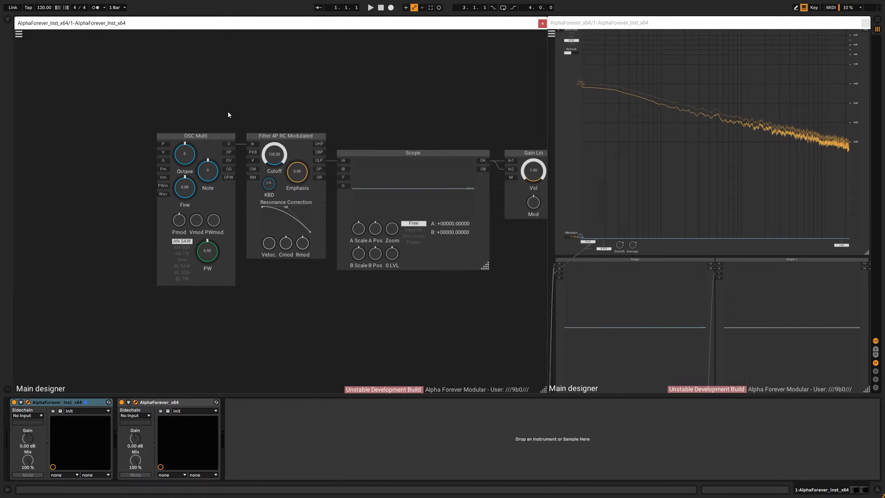
- Add a Midi Note module ahead of the oscillator and wire its P output to the OSC Multi's P input
right_click(126, 126)
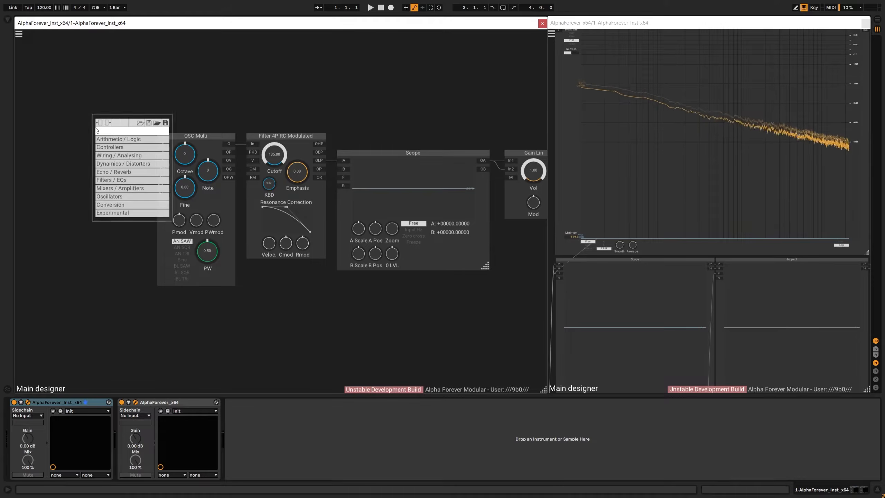
type("midi")
left_click(193, 139)
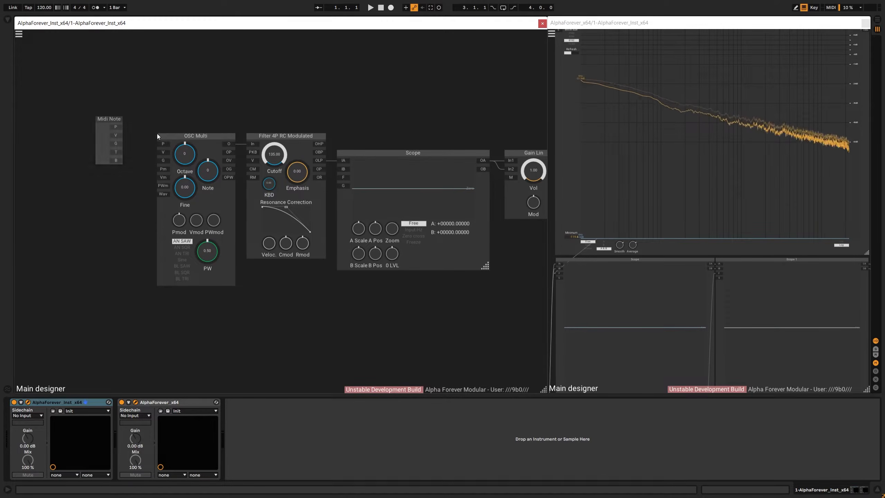
left_click_drag(117, 120, 62, 134)
- Create a constant of 0.3 on the OSC Multi's V input and place it and Midi Note closer to the oscillator
double_click(161, 153)
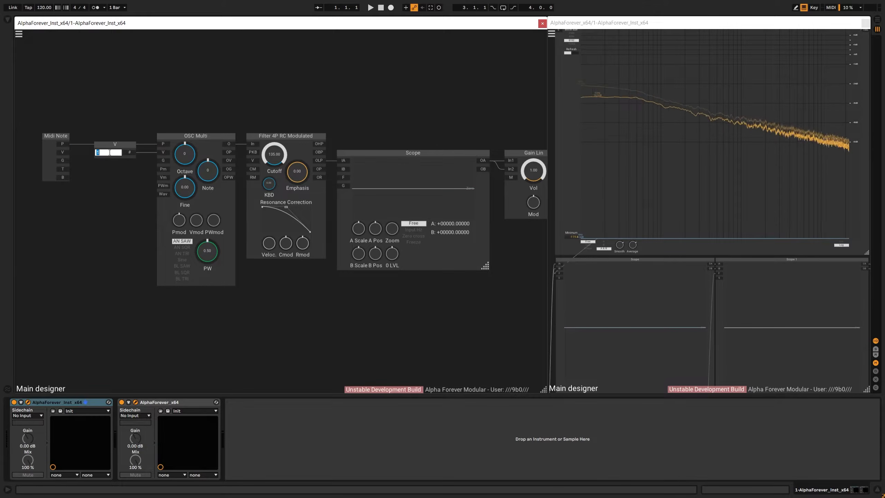
type("0.3")
key("Return")
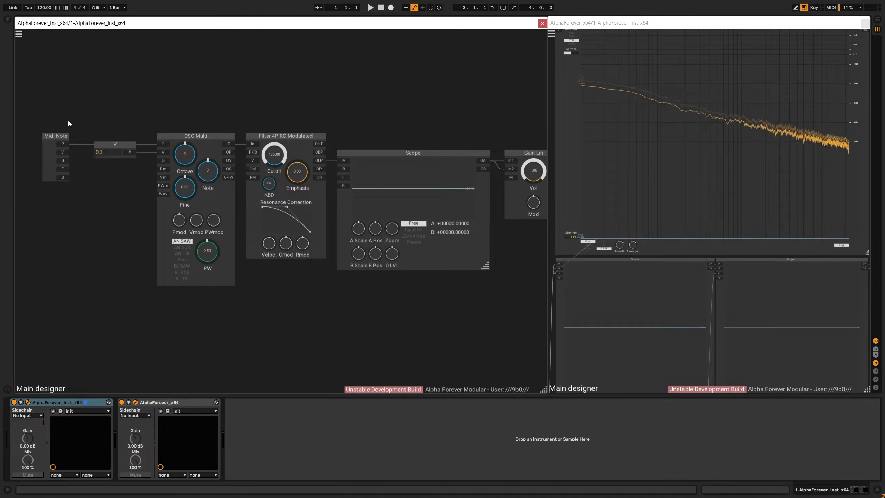
left_click_drag(55, 137, 122, 147)
left_click(156, 107)
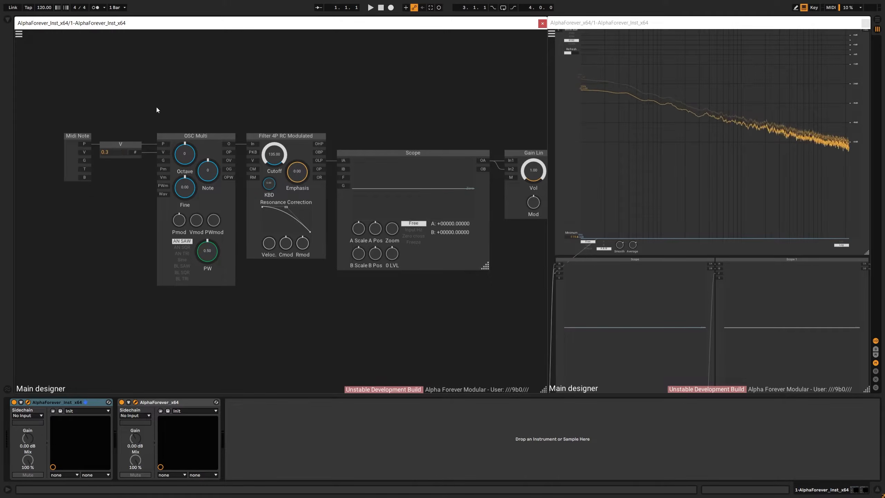
- Add an ADSR Modulated module above the oscillator and wire Midi Note's G output to its G input
double_click(129, 101)
type("adsr")
left_click(211, 113)
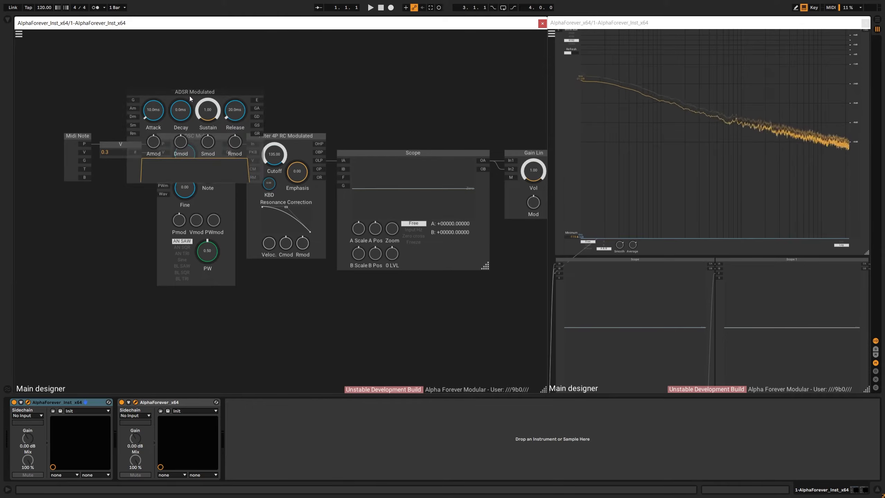
left_click_drag(190, 95, 176, 37)
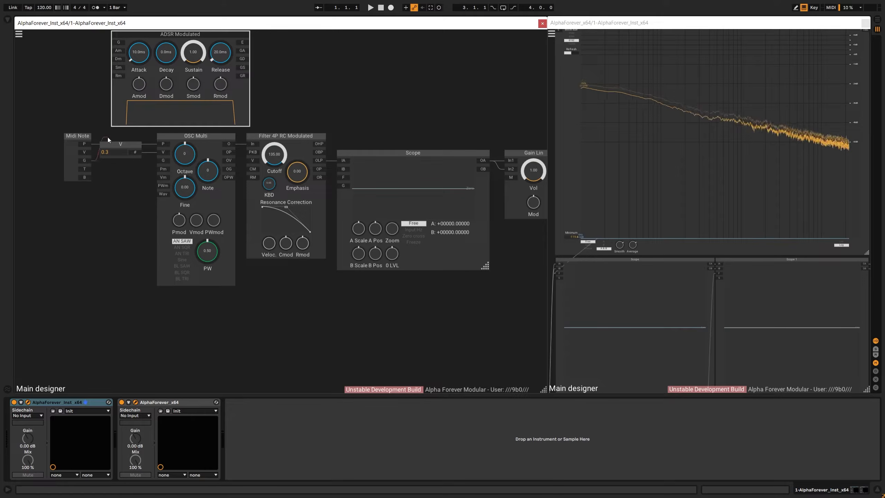
left_click_drag(108, 139, 116, 43)
left_click(117, 146)
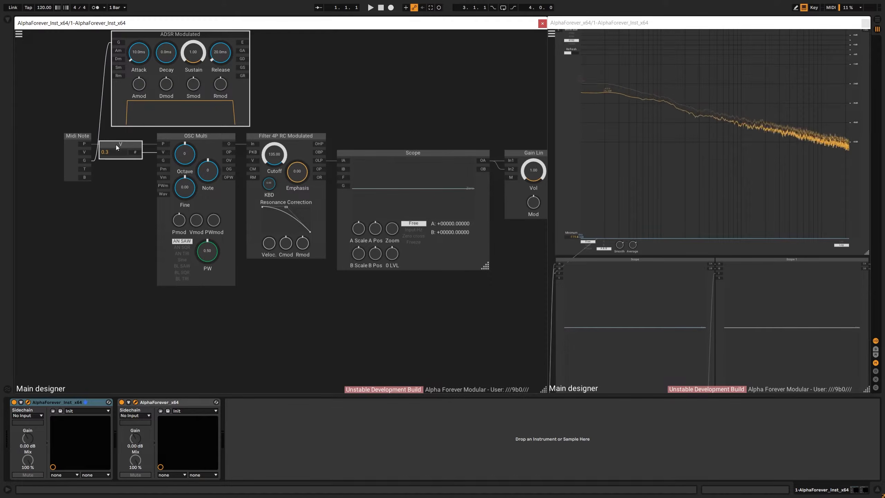
- Route the ADSR's E output through a Con node to Gain Lin's M input and set Gain Lin's Vol to 0.00
left_click_drag(290, 91, 208, 142)
left_click_drag(144, 95, 422, 231)
left_click_drag(373, 88, 393, 87)
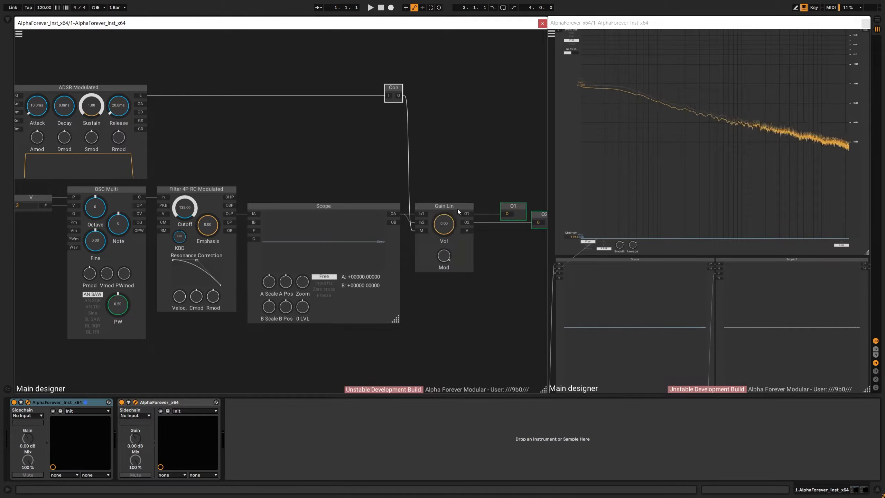
- Insert a Pitch->Hz converter between the OSC Multi's OP output and the Scope's F input
scroll(251, 111, "down", 1)
left_click_drag(229, 114, 322, 116)
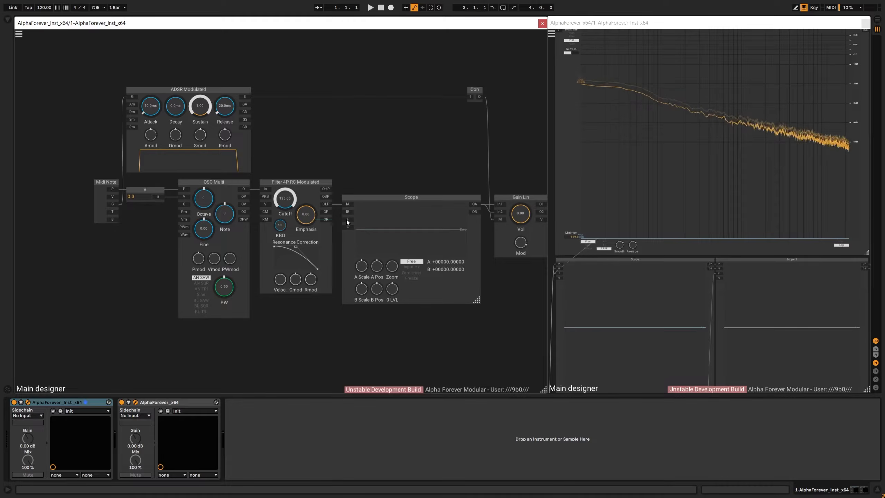
left_click_drag(257, 209, 244, 197)
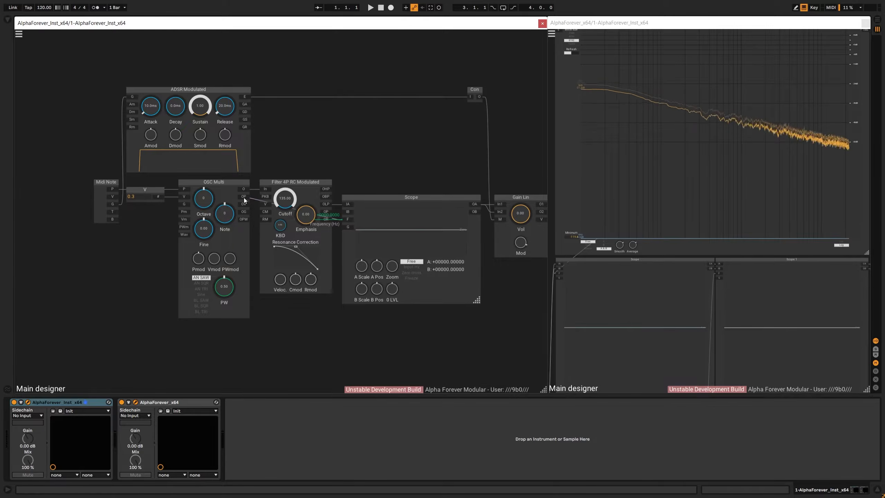
right_click(244, 198)
type("hz")
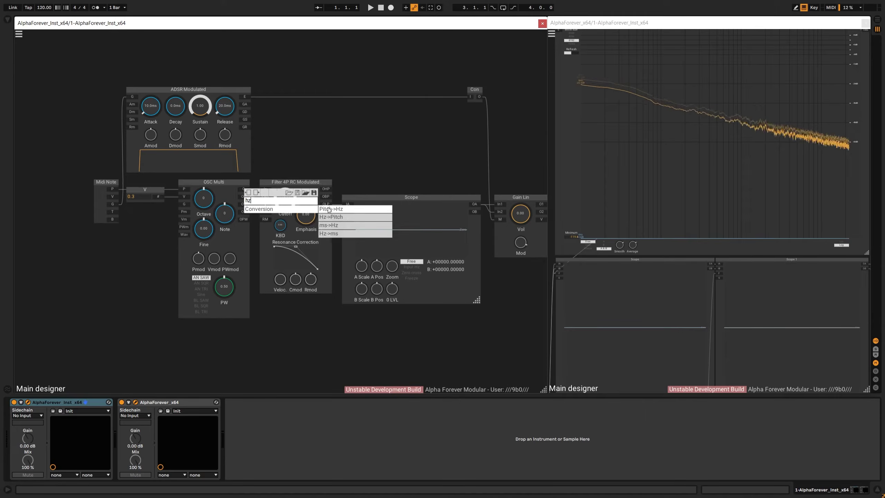
left_click(329, 209)
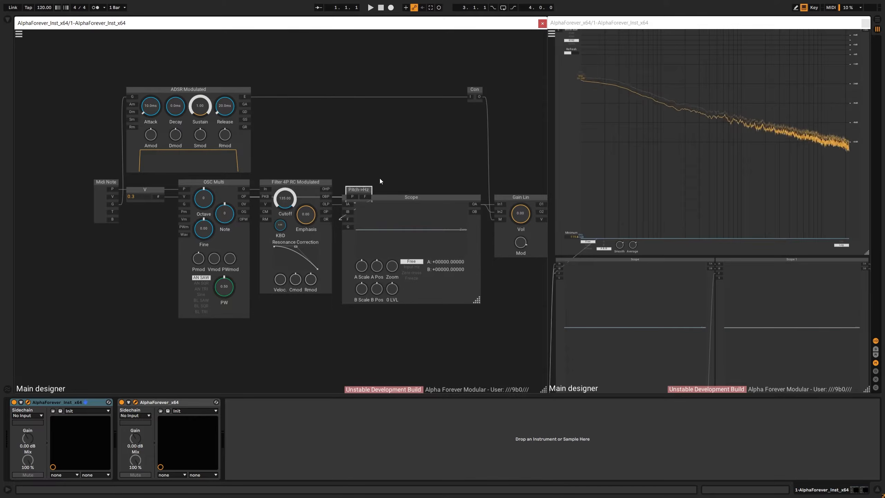
- Shift the Scope, Gain Lin, O1, O2 and Con nodes together to clear Pitch->Hz, and switch the Scope to Input Hz
left_click_drag(413, 184, 301, 178)
left_click(297, 191)
left_click(394, 191, "shift")
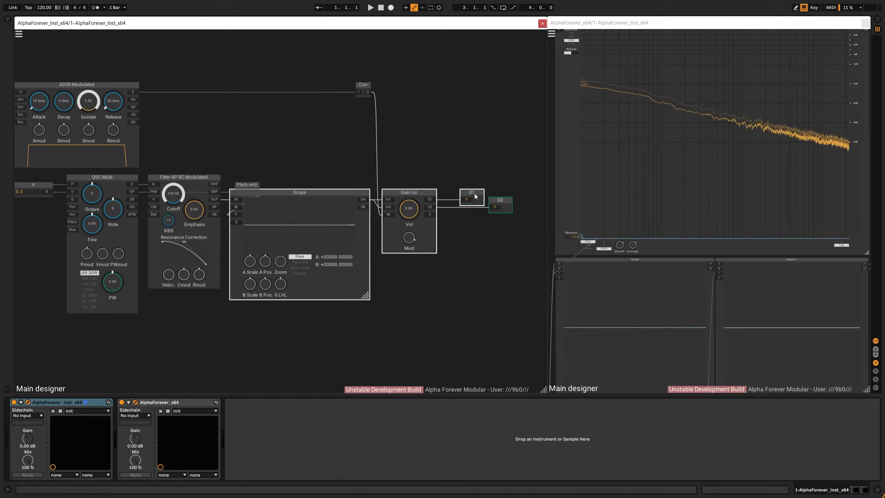
left_click(360, 87, "shift")
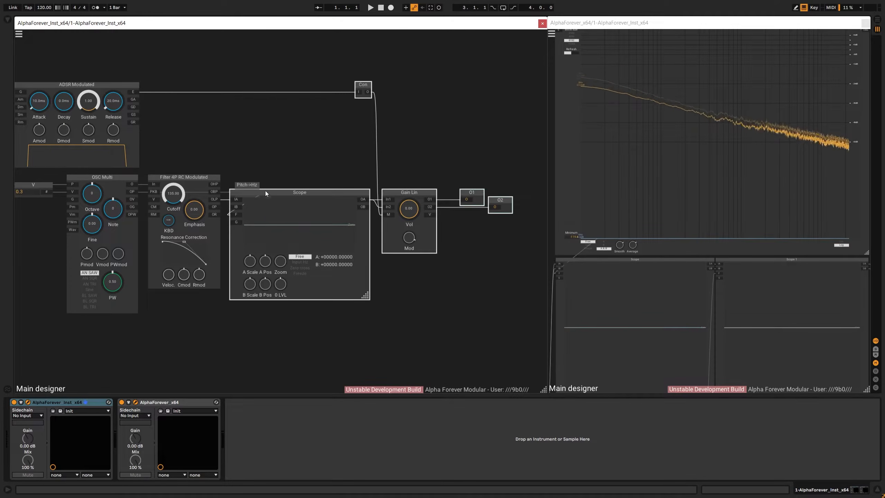
left_click_drag(266, 192, 305, 193)
left_click(305, 163)
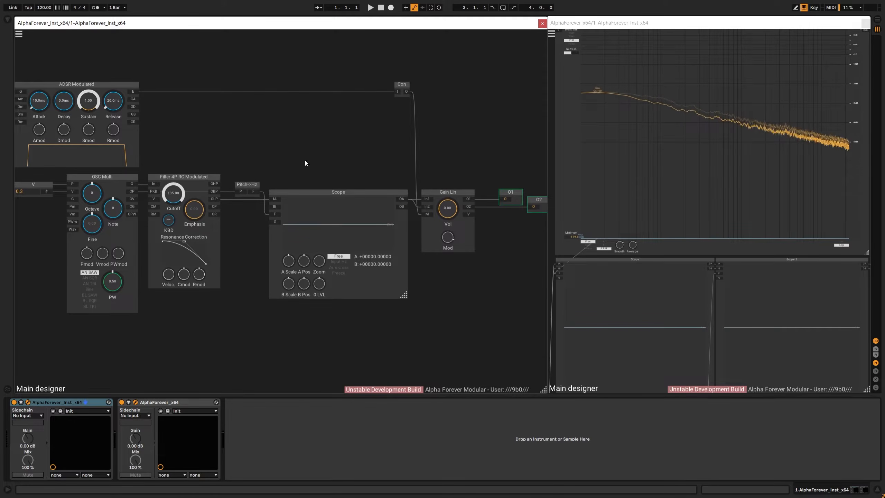
left_click(335, 263)
- Wire Midi Note's G to the oscillator's G input, and route its OG output through a Con node to the Scope's G
left_click_drag(284, 155, 412, 156)
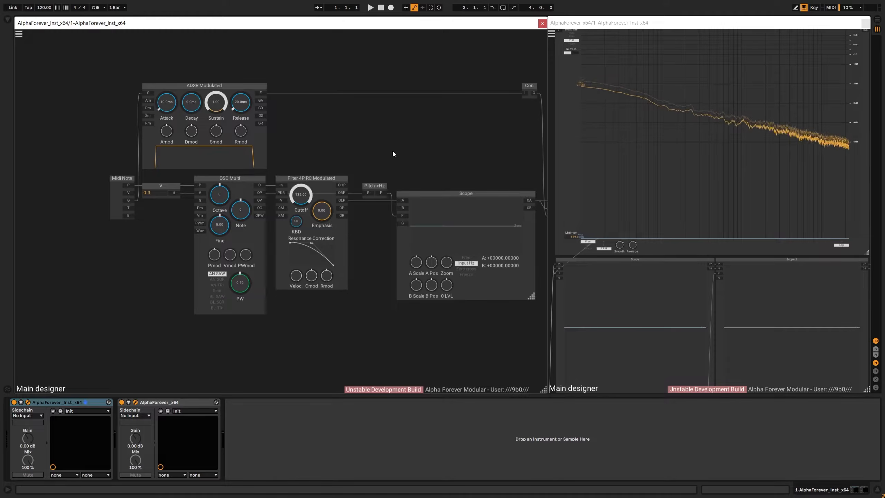
left_click_drag(127, 201, 201, 200)
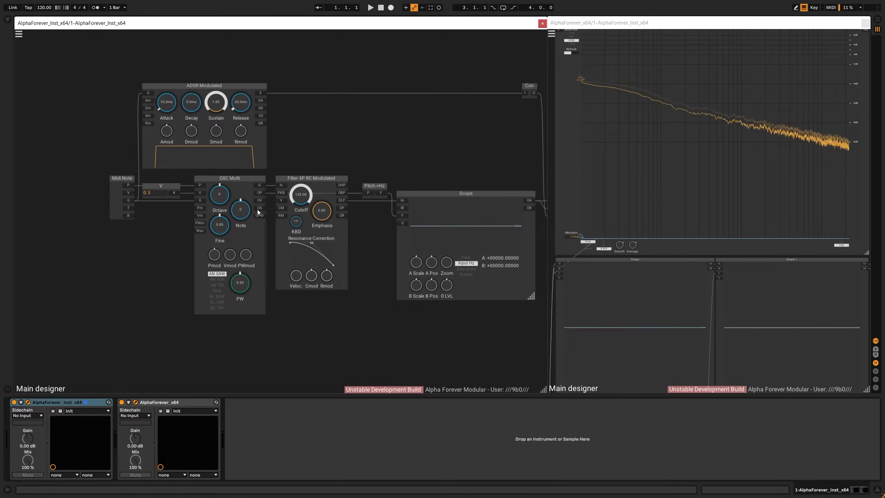
left_click_drag(362, 224, 286, 219)
double_click(362, 220)
- Shift the filter, Pitch->Hz and Scope to make room for Con 1, and move Gain Lin, both outputs and the upper Con clear of the Scope
left_click(370, 189, "shift")
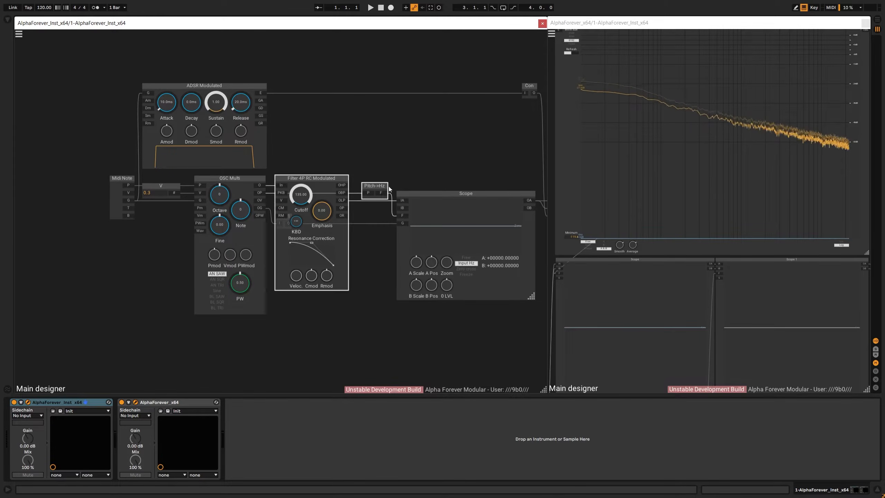
left_click(411, 194, "shift")
left_click_drag(317, 180, 343, 178)
left_click_drag(377, 153, 167, 141)
left_click_drag(490, 160, 291, 265)
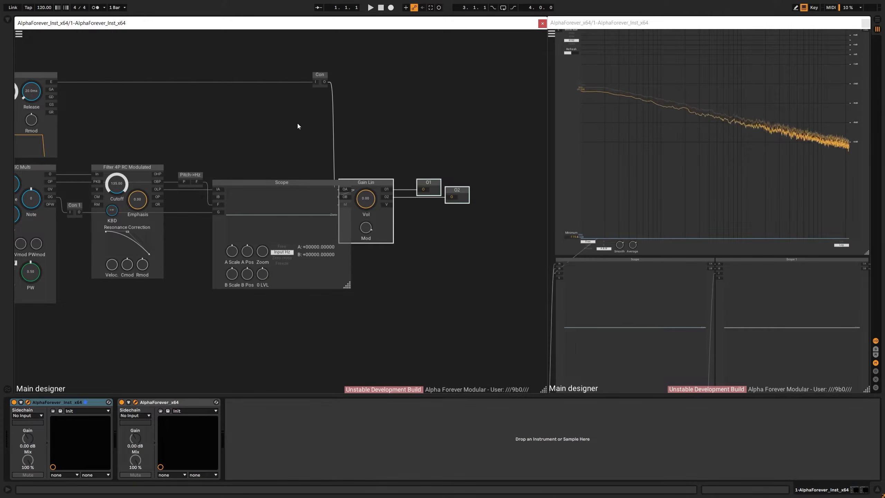
left_click(323, 76, "shift")
left_click_drag(322, 76, 347, 76)
left_click_drag(240, 142, 328, 152)
scroll(346, 143, "down", 2)
scroll(346, 143, "up", 1)
scroll(288, 142, "up", 1)
scroll(346, 150, "down", 1)
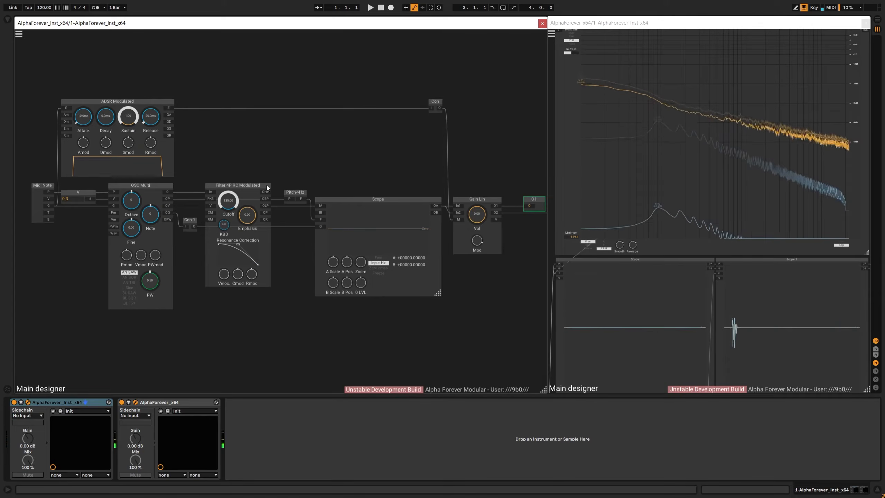
- Set the OSC Multi waveform to BL SAW and the polyphonic instrument's maximum voices to 8
left_click(129, 293)
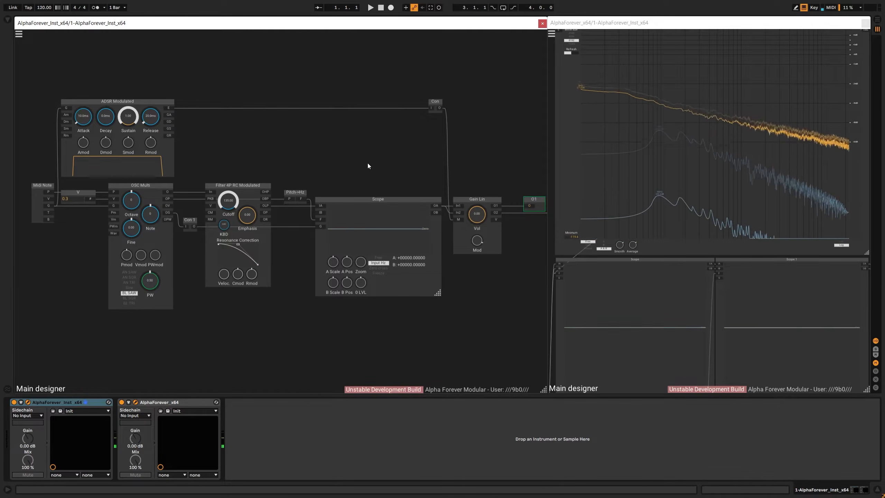
mouse_move(303, 135)
left_mouse_down()
mouse_move(308, 148)
mouse_move(292, 147)
left_mouse_up()
scroll(292, 147, "down", 2)
scroll(291, 147, "up", 1)
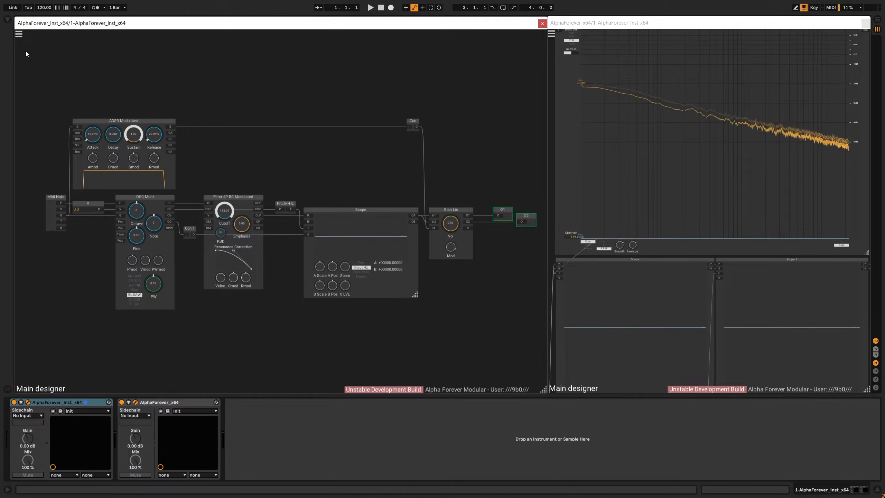
left_click(19, 34)
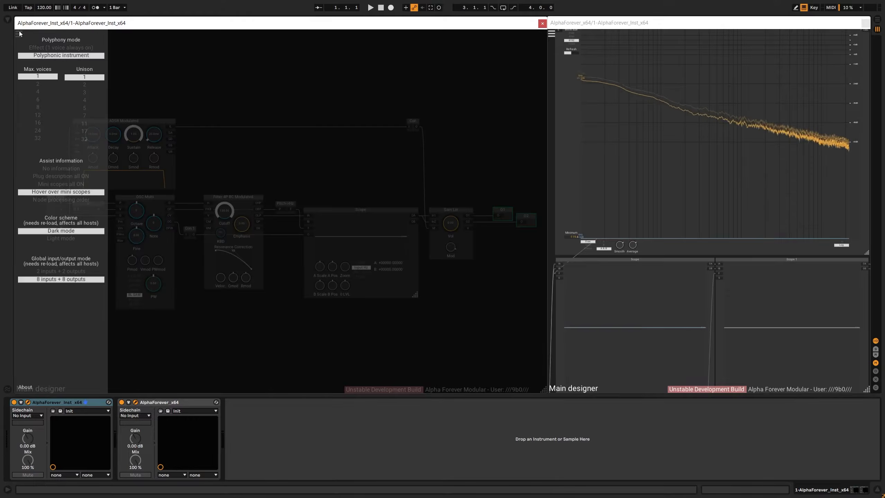
left_click(38, 109)
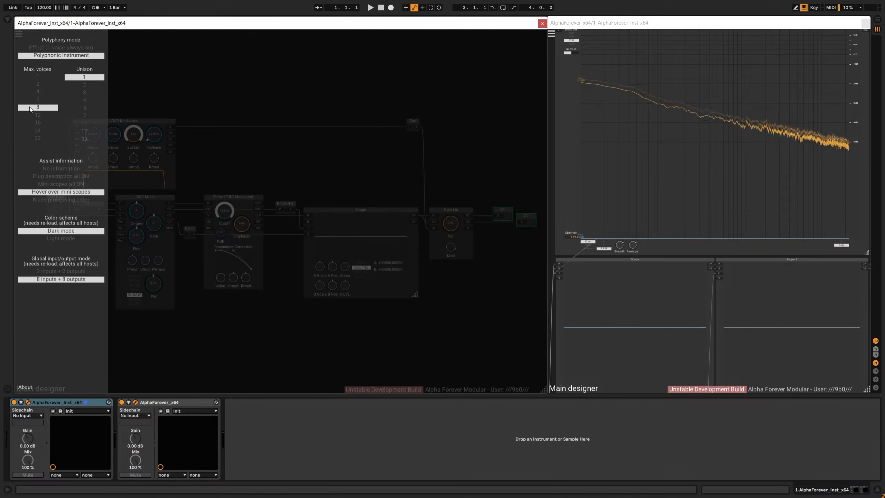
left_click(83, 116)
left_click(227, 100)
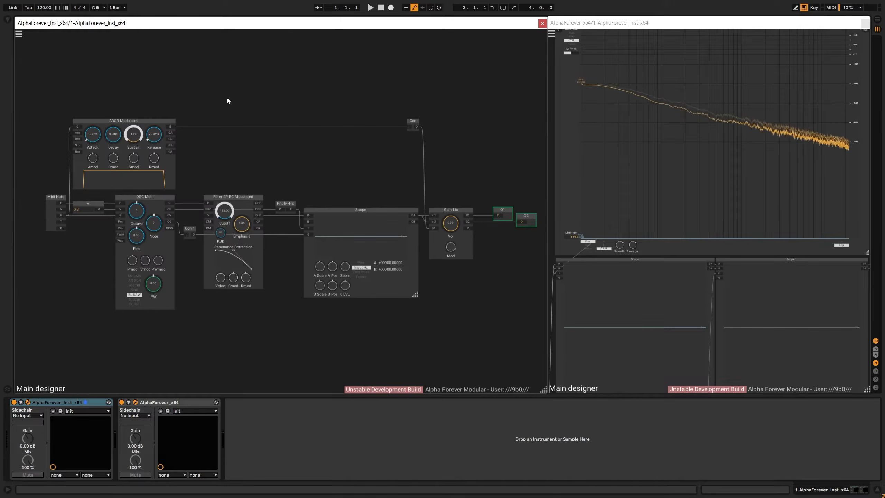
- Add a Unison node below Midi Note, and shift it with Midi Note, V and ADSR Modulated to widen the gap before OSC Multi
left_click_drag(229, 166, 297, 145)
right_click(139, 251)
type("uni")
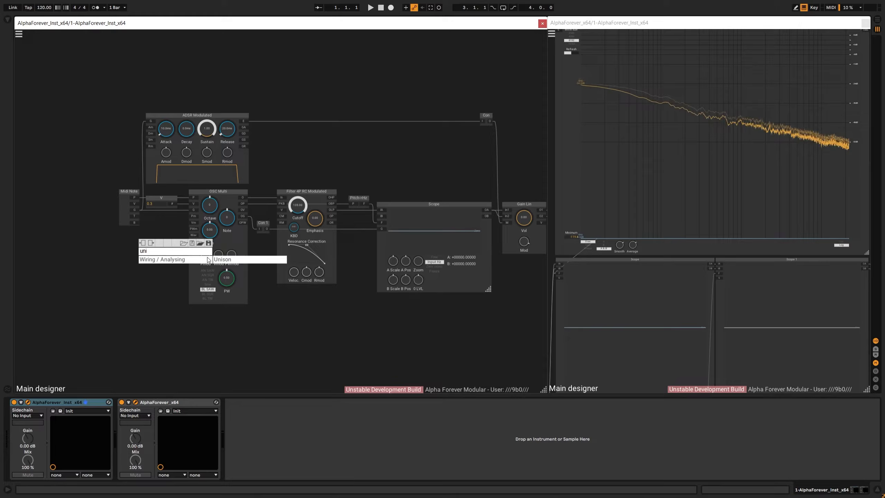
key("Return")
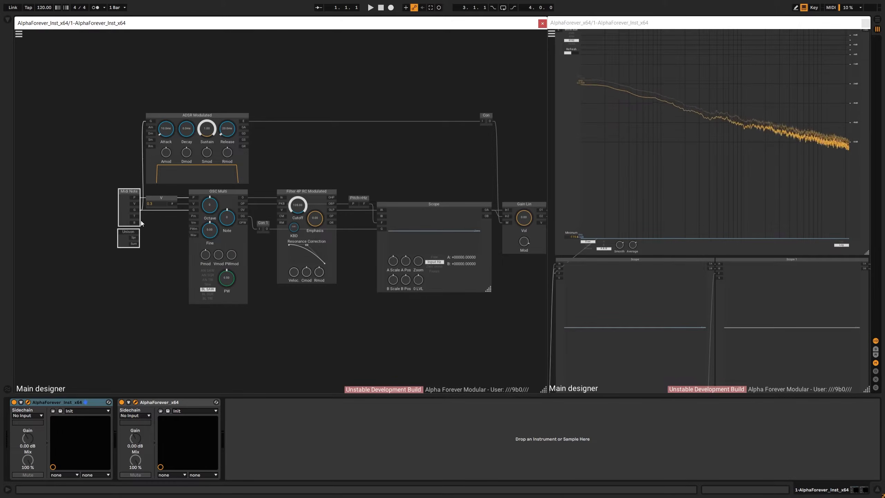
left_click_drag(77, 82, 259, 262)
left_click_drag(236, 116, 187, 113)
left_click(158, 222)
- Insert a Div node into the connection between the V value of 0.3 and the oscillator's V input, and place it beside V
scroll(153, 227, "up", 3)
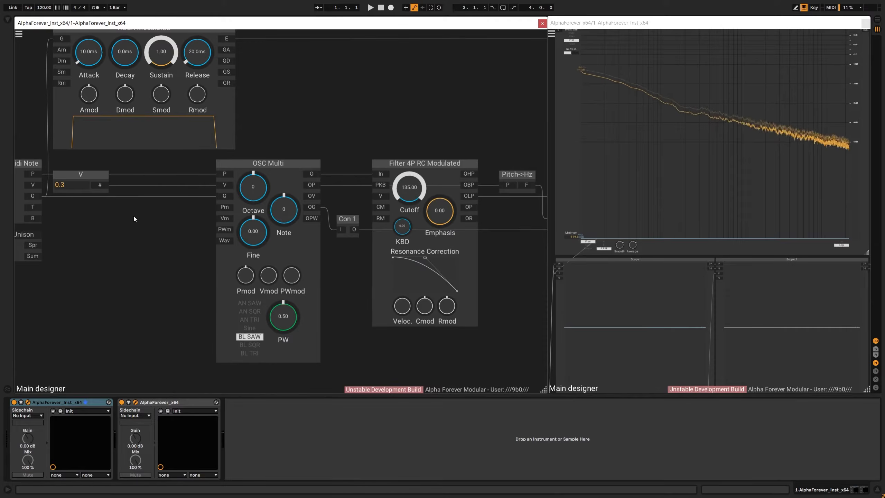
right_click(101, 184)
mouse_move(167, 194)
type("div")
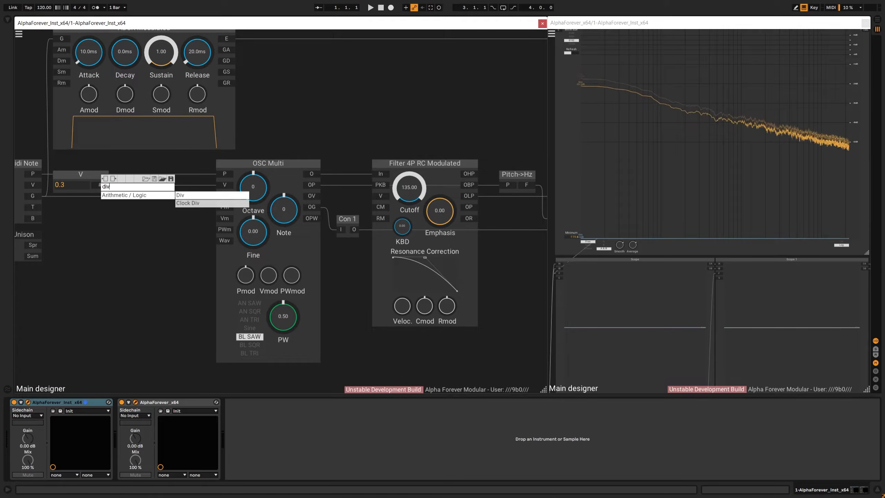
left_click(180, 196)
left_click_drag(176, 185, 148, 176)
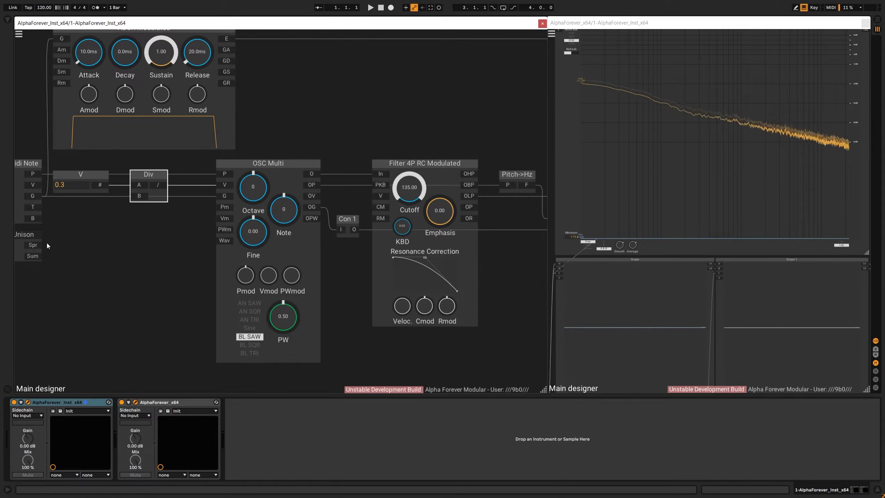
- Wire Unison's Sum output to Div's B input and line the Unison node up directly beneath the V node
left_click_drag(44, 256, 139, 197)
left_click_drag(33, 235, 94, 236)
scroll(167, 248, "down", 3)
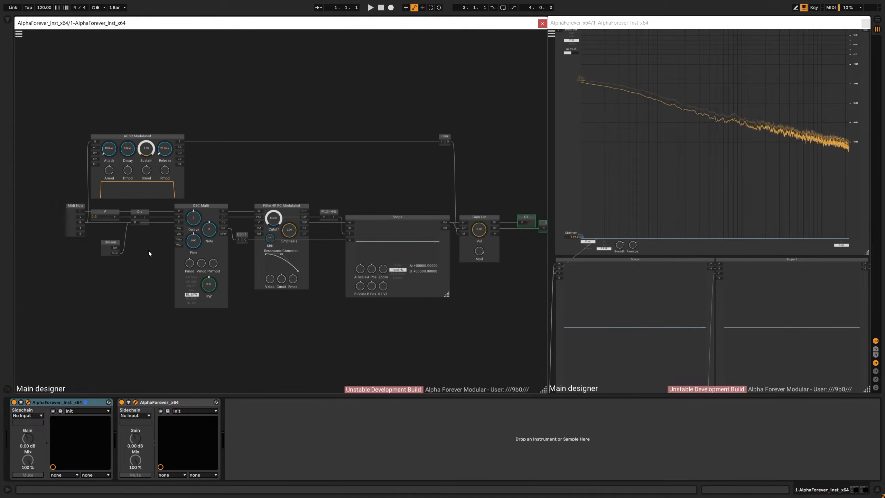
left_click_drag(333, 167, 314, 166)
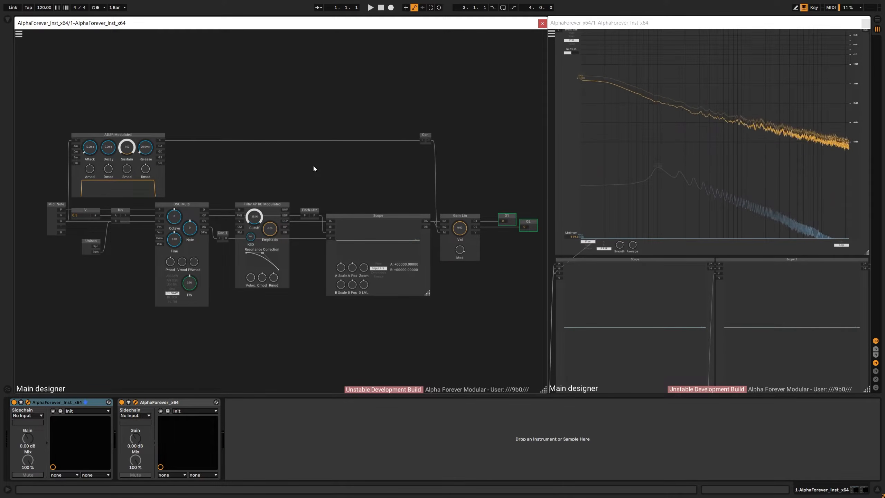
left_click_drag(91, 241, 85, 230)
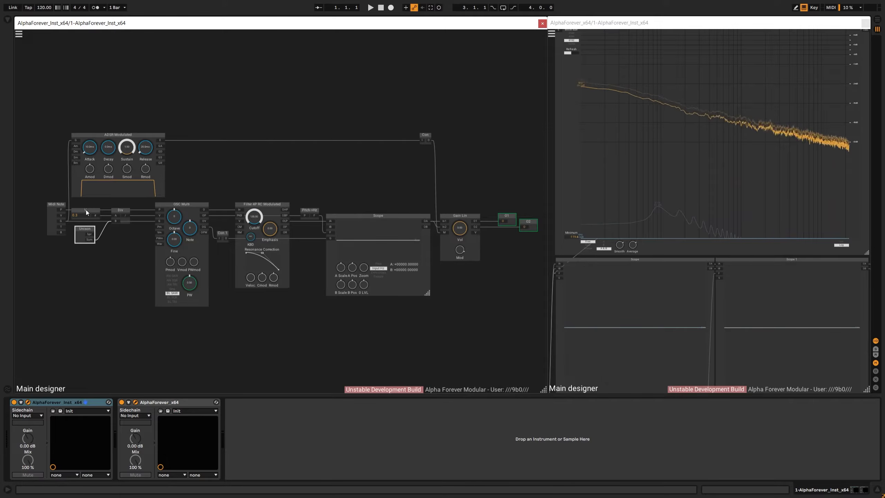
left_click(87, 212, "shift")
key("Right")
left_click(115, 248)
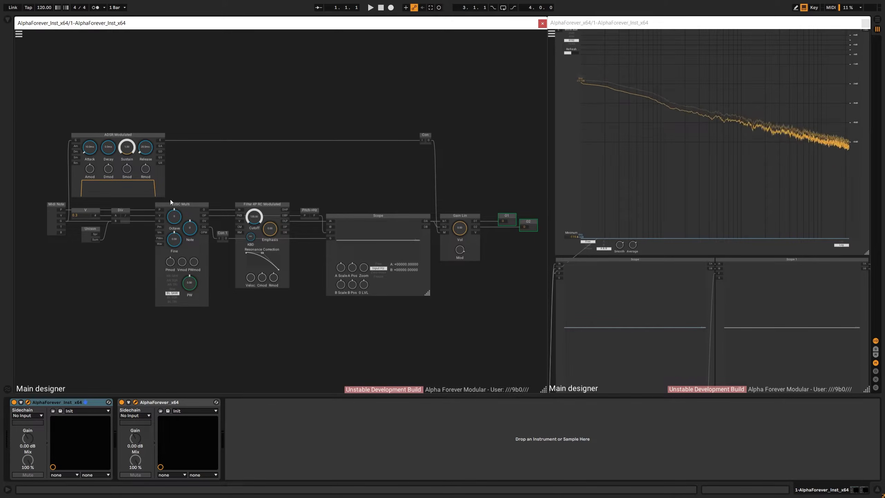
- Connect Unison's Spr output to the filter's PKB input and turn the filter's KBD fully up
scroll(128, 240, "up", 2)
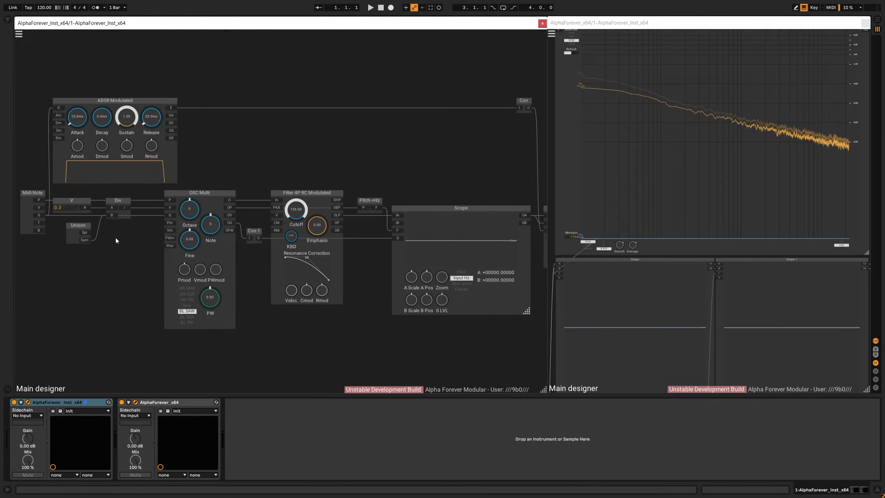
left_click_drag(92, 233, 277, 207)
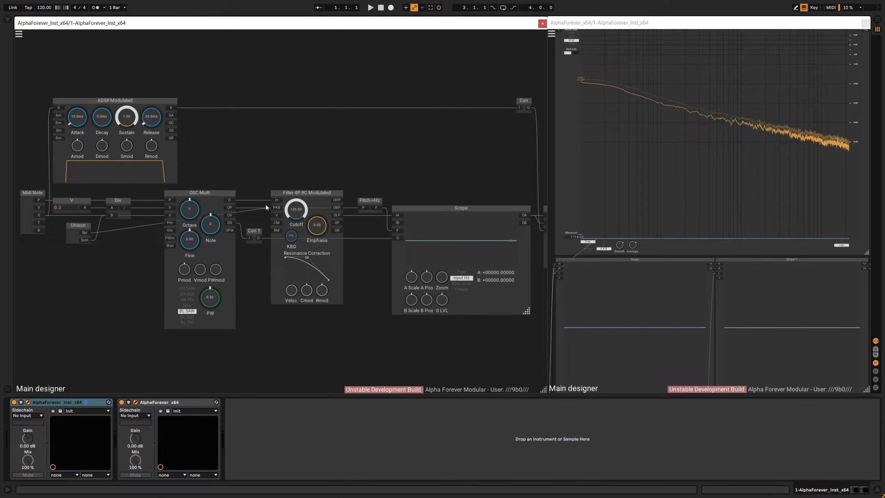
scroll(279, 138, "up", 2)
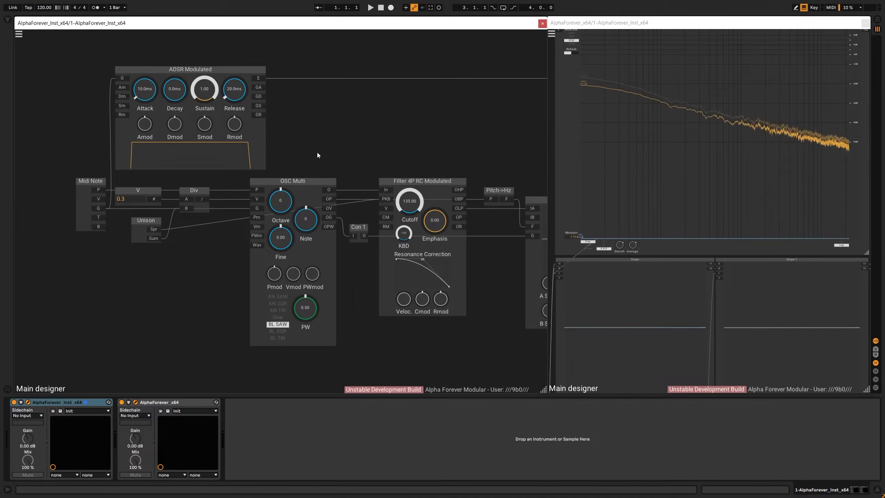
- Insert a Mul node into Unison's Spr connection and create a knob for its B input, placed beneath Unison
right_click(152, 231)
type("mul")
left_click(236, 242)
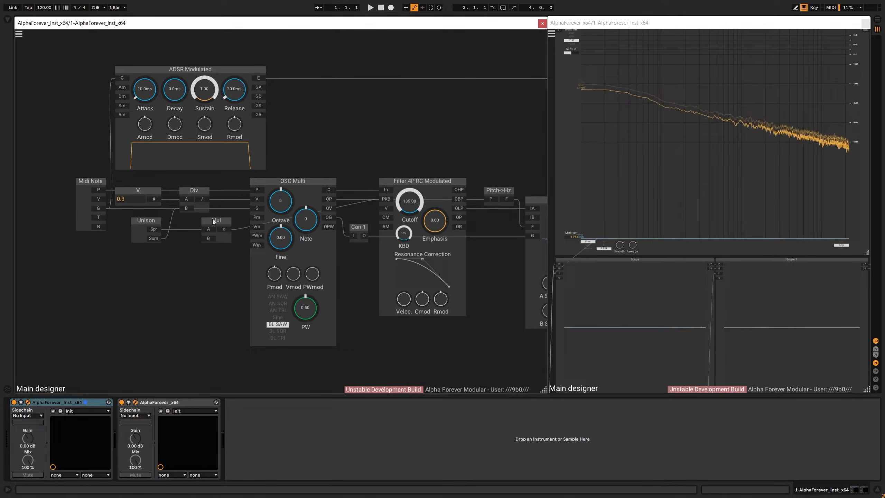
double_click(208, 239)
left_click_drag(170, 230, 137, 249)
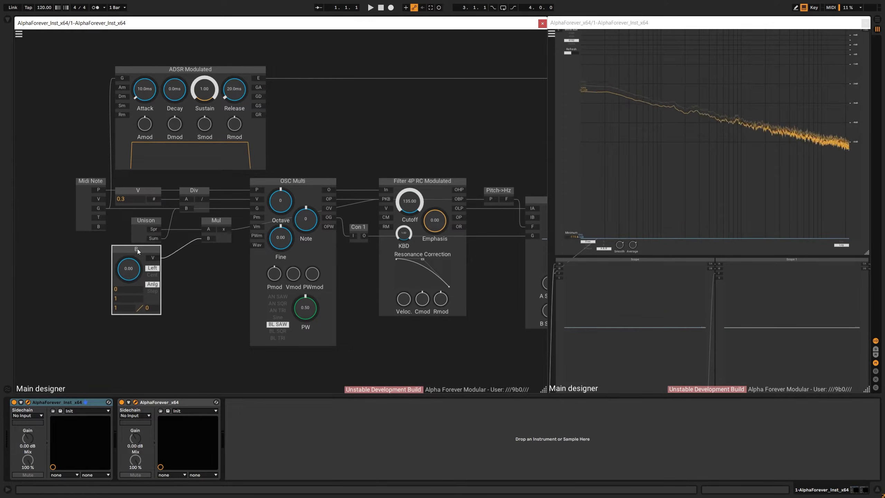
- Set the B knob's maximum to 12, align it with Unison, and move Mul beneath Div
left_click(138, 235, "shift")
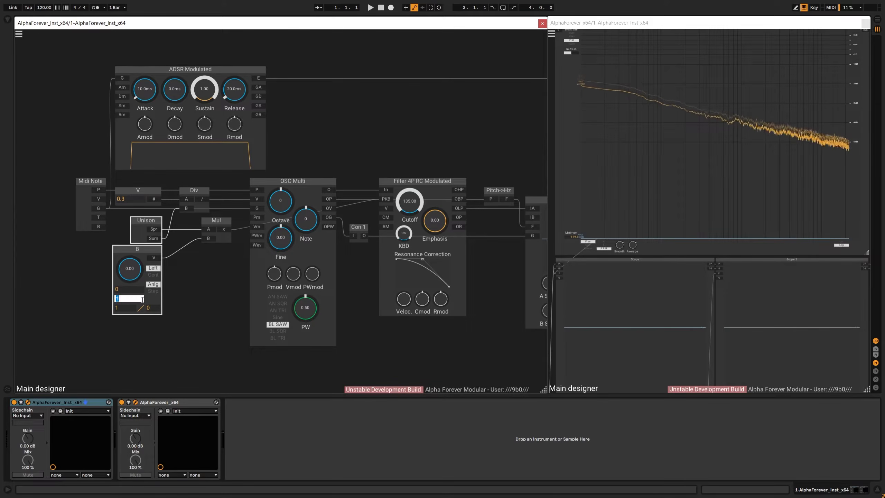
type("12")
left_click(182, 279)
left_click_drag(222, 221, 201, 222)
left_click(238, 245)
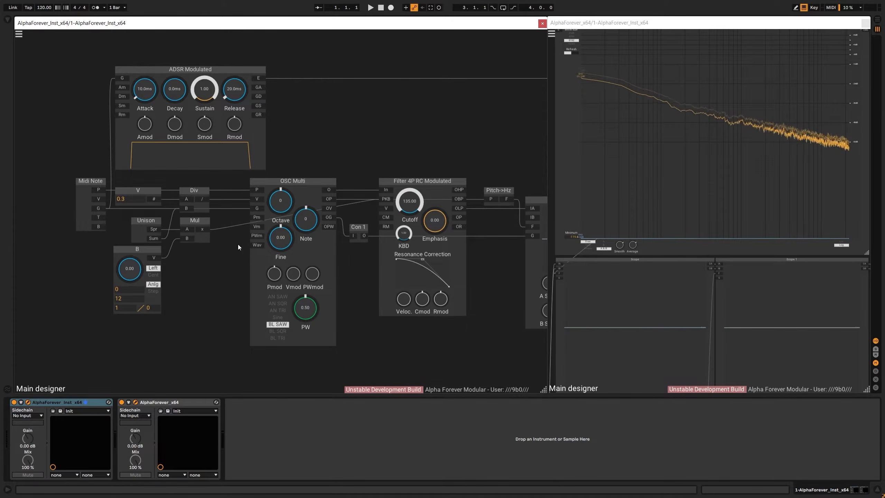
- Insert an Add node between the oscillator's OP output and the filter's PKB input, and nudge the filter to give it room
right_click(385, 200)
type("add")
left_click(471, 209)
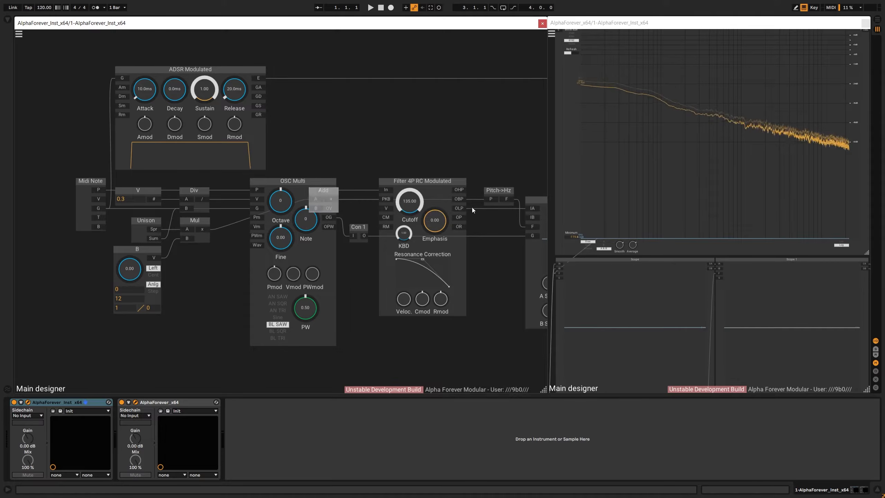
left_click_drag(323, 189, 352, 199)
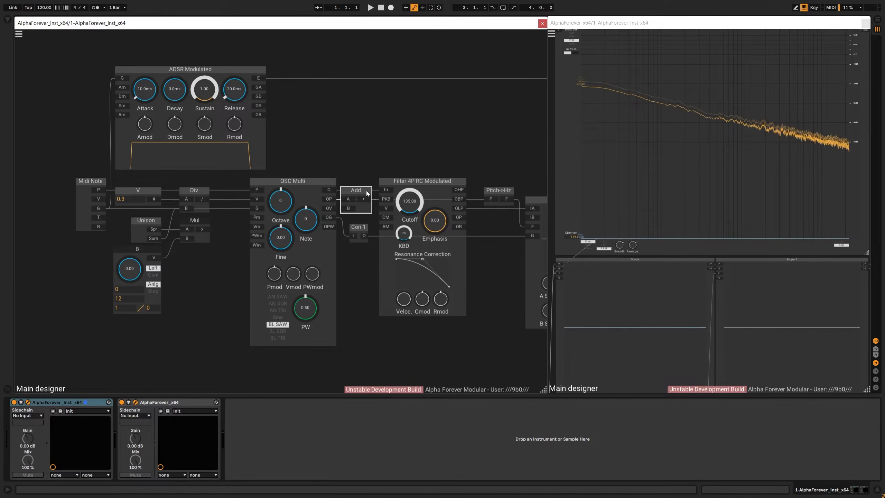
left_click_drag(399, 184, 405, 184)
- Wire Mul's output to the B input of the Add node
left_click_drag(351, 189, 222, 230)
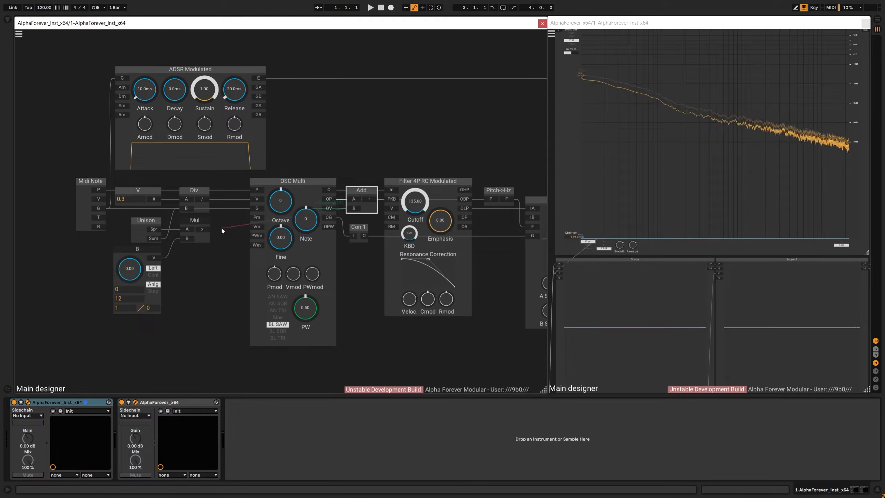
right_click(258, 188)
left_click(217, 192)
- Move Unison, Mul and the B knob below the oscillator, and route Mul's output to Add through a new Con node
scroll(222, 200, "down", 3)
scroll(223, 199, "up", 1)
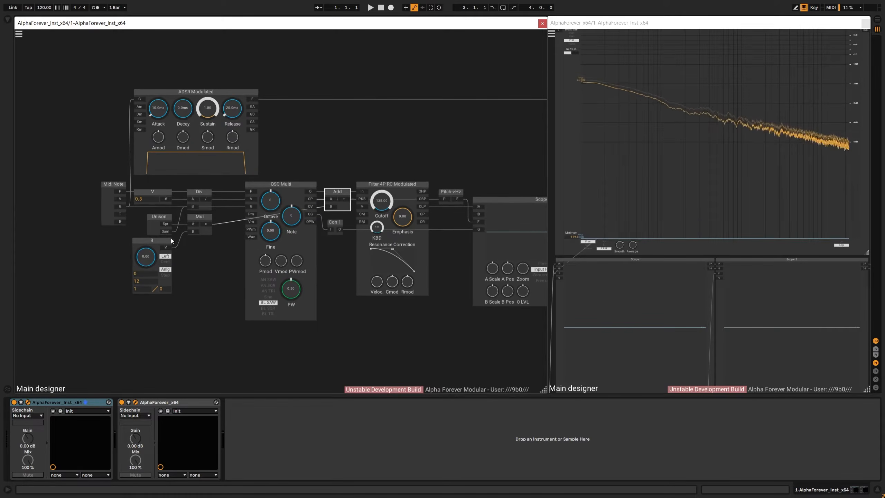
left_click_drag(109, 300, 300, 334)
left_click(225, 333)
double_click(215, 336)
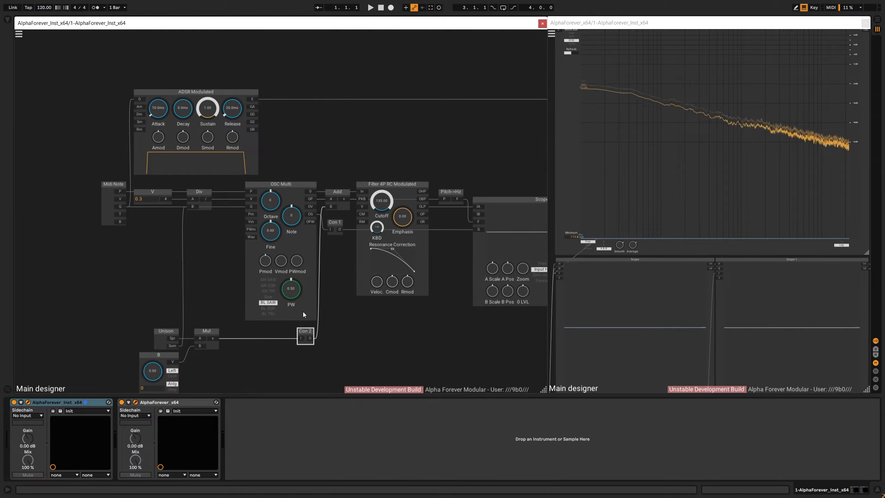
left_click(340, 316)
- Lower the filter's Cutoff and try out the unison spread with the B knob
scroll(340, 314, "down", 3)
scroll(370, 305, "down", 1)
left_click_drag(370, 305, 289, 298)
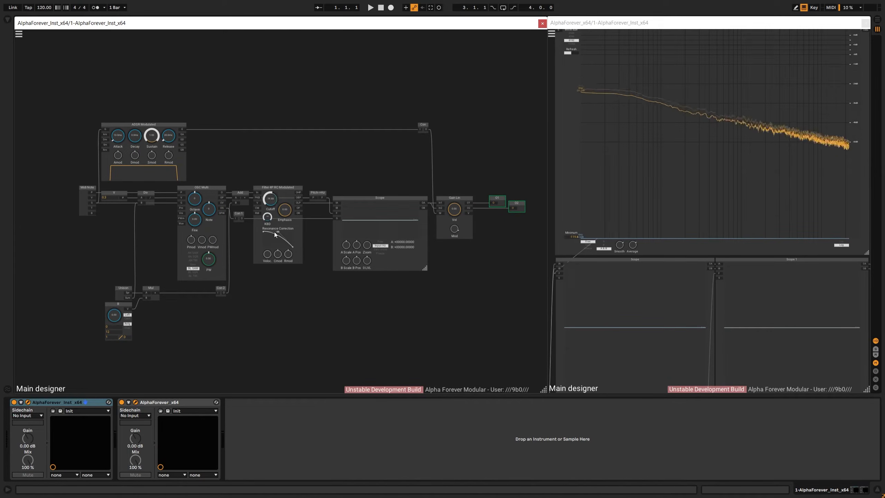
left_click_drag(271, 200, 265, 205)
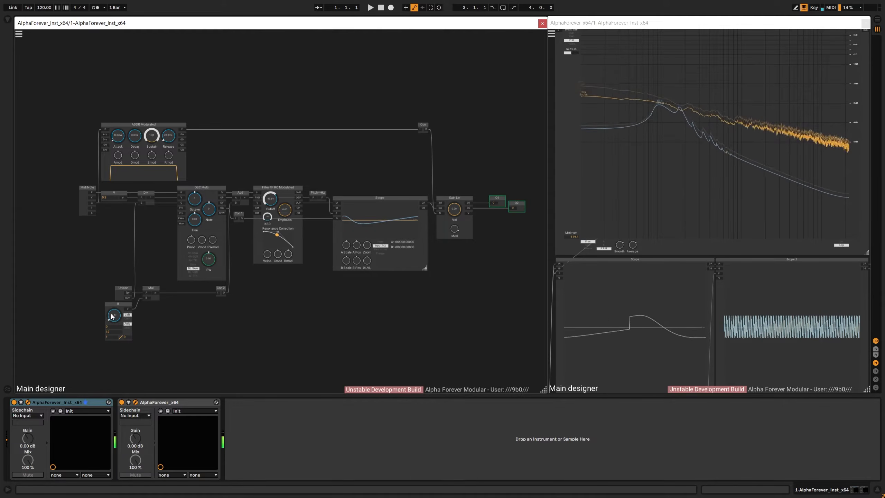
left_click_drag(112, 316, 140, 328)
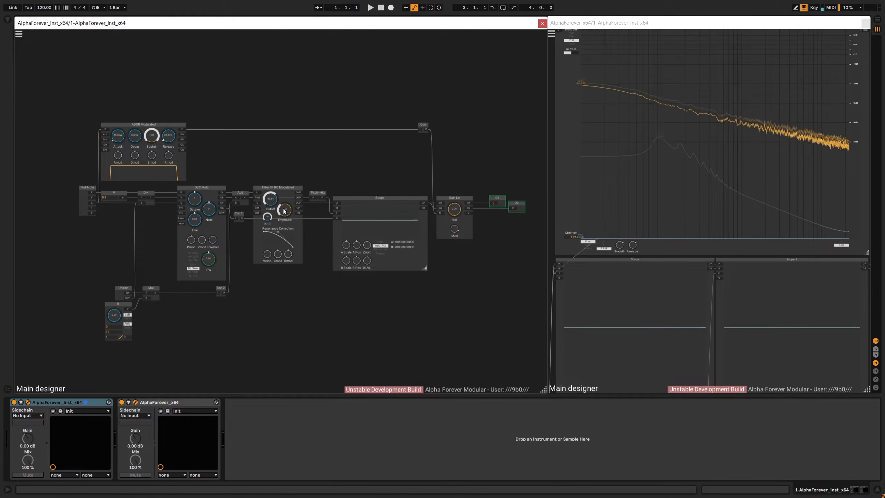
- Raise the filter's Emphasis, turn up the B knob for some spread, and readjust the Cutoff
left_click_drag(284, 209, 288, 177)
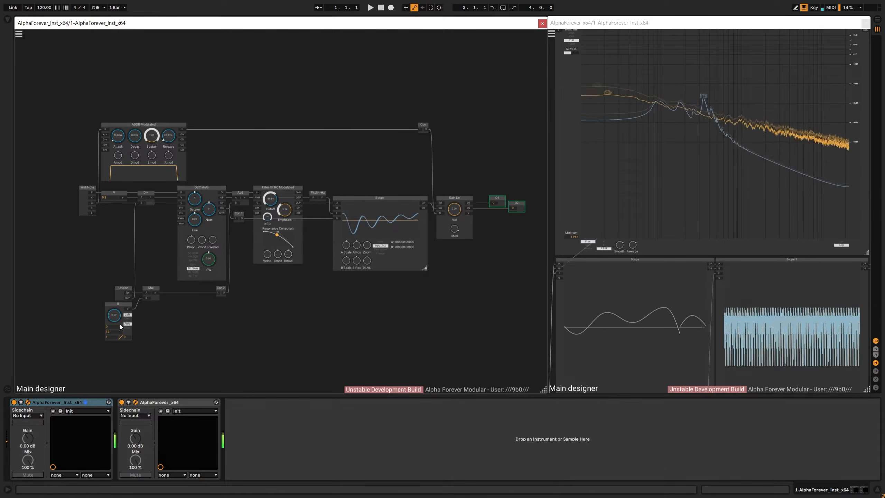
left_click_drag(116, 316, 120, 280)
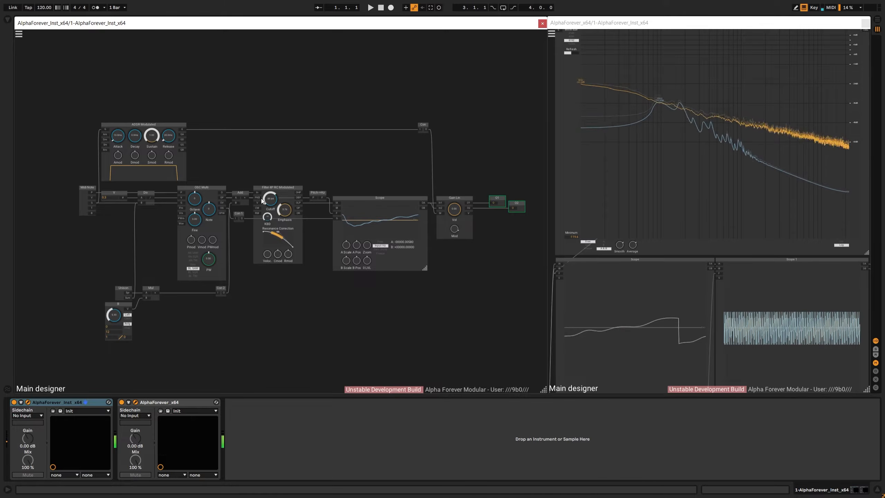
left_click_drag(266, 200, 289, 189)
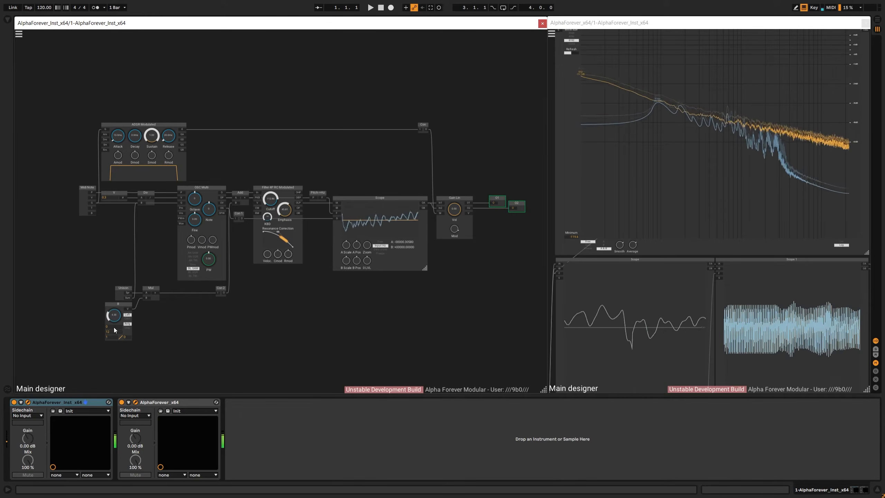
mouse_move(114, 328)
left_mouse_down()
mouse_move(114, 335)
mouse_move(121, 287)
mouse_move(118, 335)
left_mouse_up()
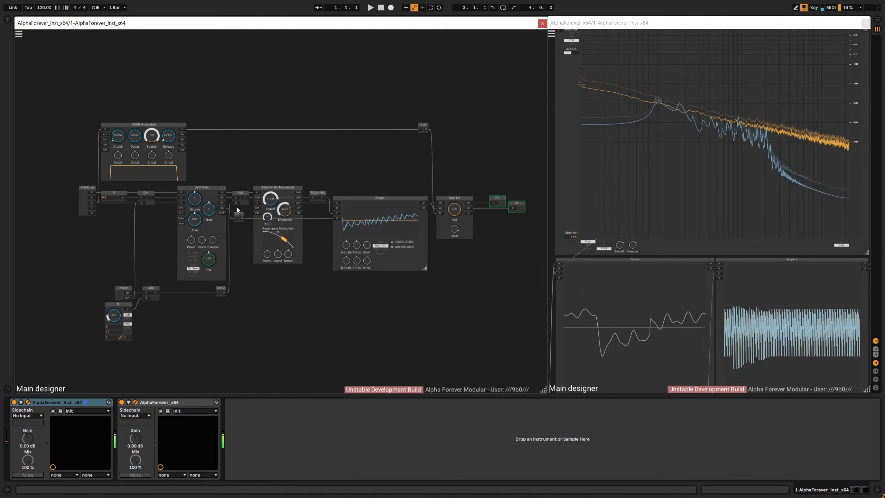
left_click_drag(271, 204, 288, 211)
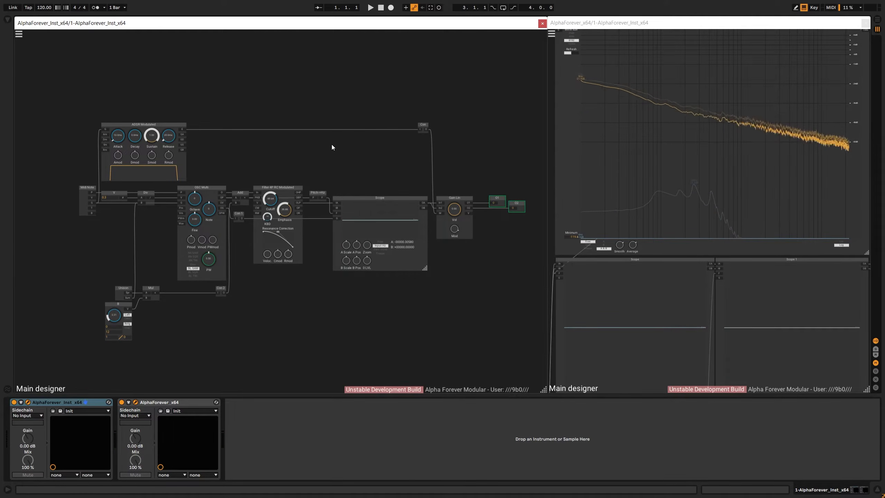
scroll(272, 142, "up", 2)
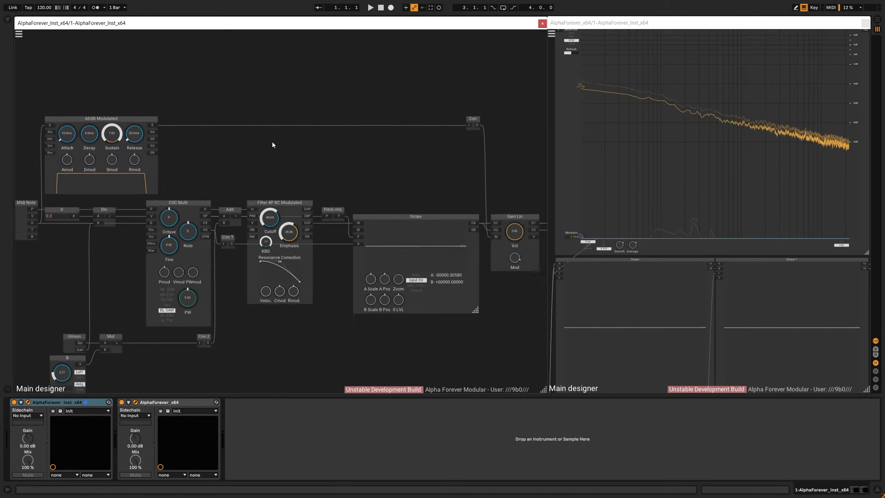
- Reshape the filter's Resonance Correction curve into a rising one that steepens towards the end, and raise the Cutoff
scroll(272, 142, "up", 2)
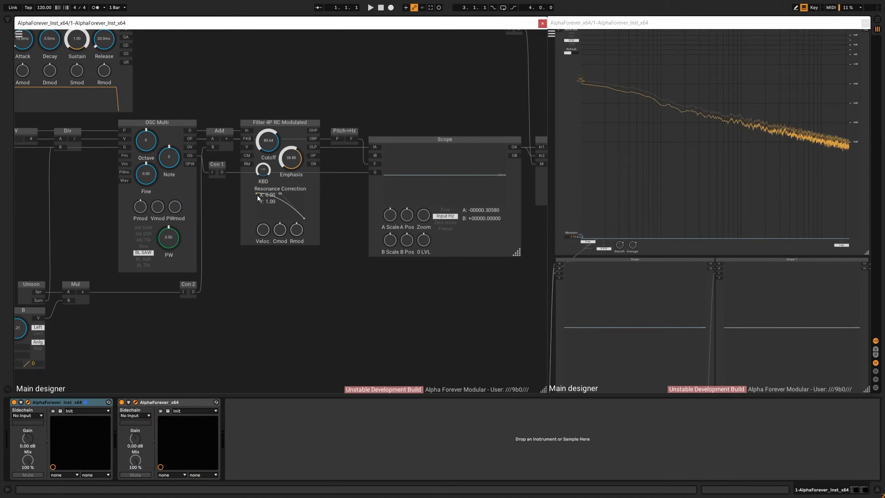
left_click_drag(258, 195, 304, 219)
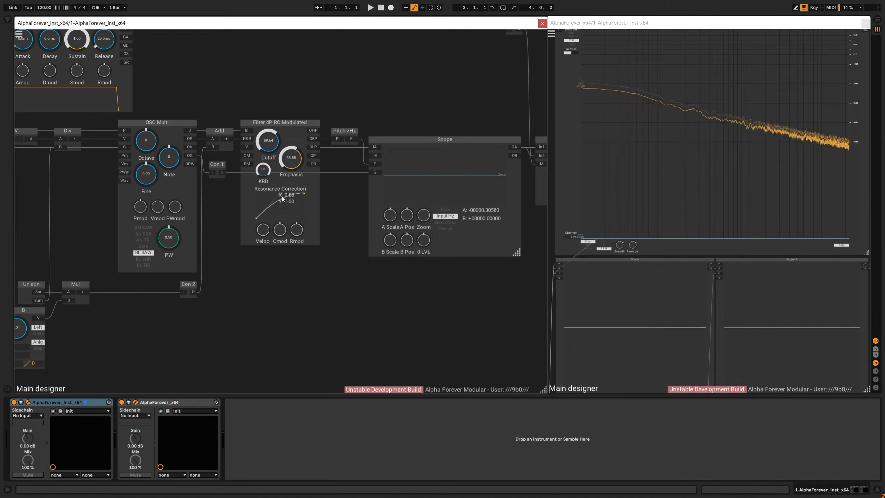
scroll(350, 220, "down", 3)
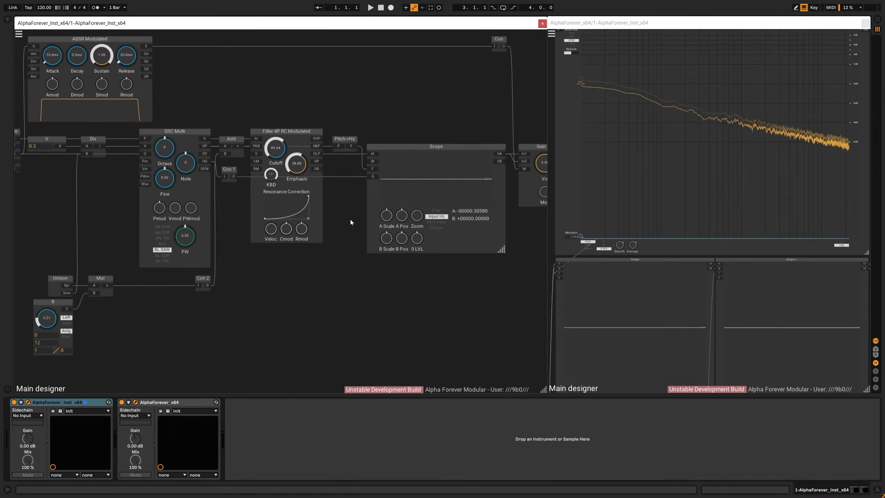
left_click_drag(343, 214, 385, 205)
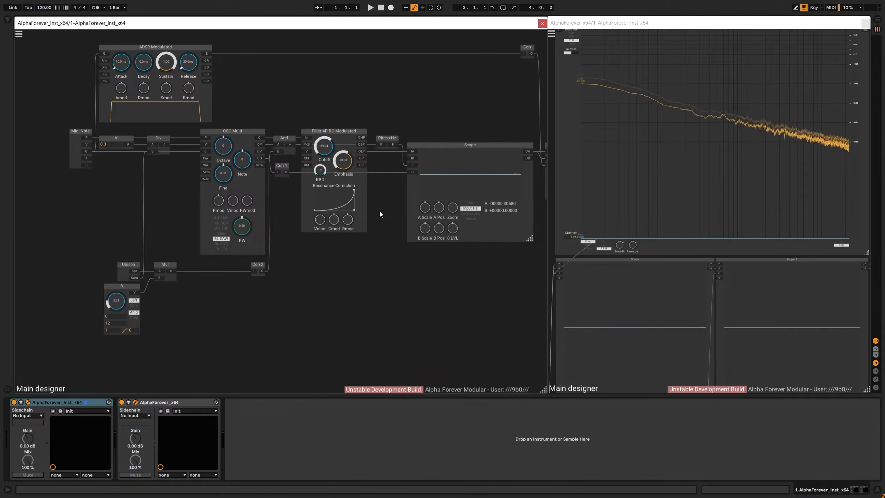
scroll(377, 205, "down", 3)
left_click_drag(376, 247, 332, 251)
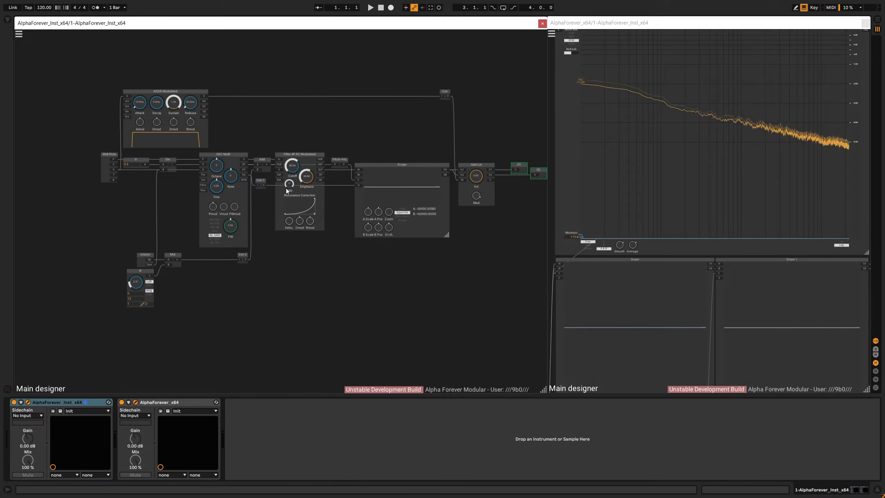
mouse_move(290, 166)
left_mouse_down()
mouse_move(290, 138)
mouse_move(288, 180)
mouse_move(290, 157)
mouse_move(325, 131)
mouse_move(301, 168)
left_mouse_up()
- Add a second ADSR Modulated below the unison modules, left-align it with the first envelope, and feed its G input from Midi Note's gate
right_click(182, 284)
type("adsr")
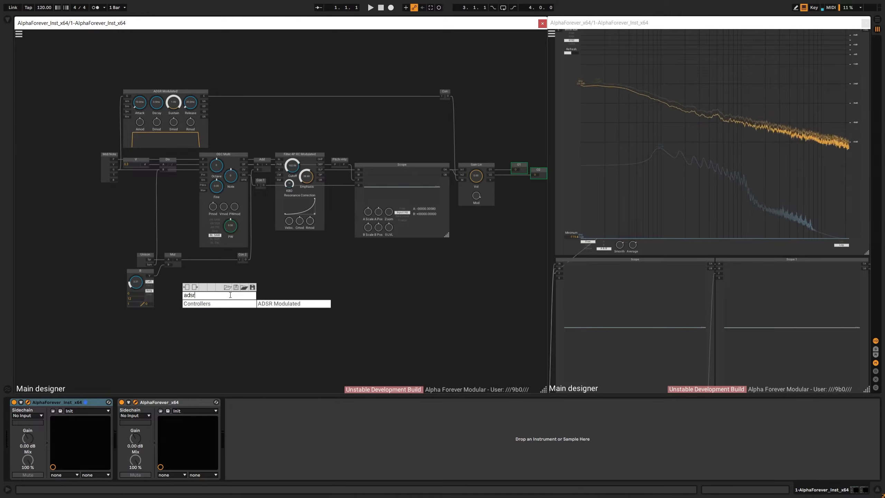
left_click(267, 305)
left_click_drag(268, 307, 217, 333)
left_click(206, 130, "shift")
key("l")
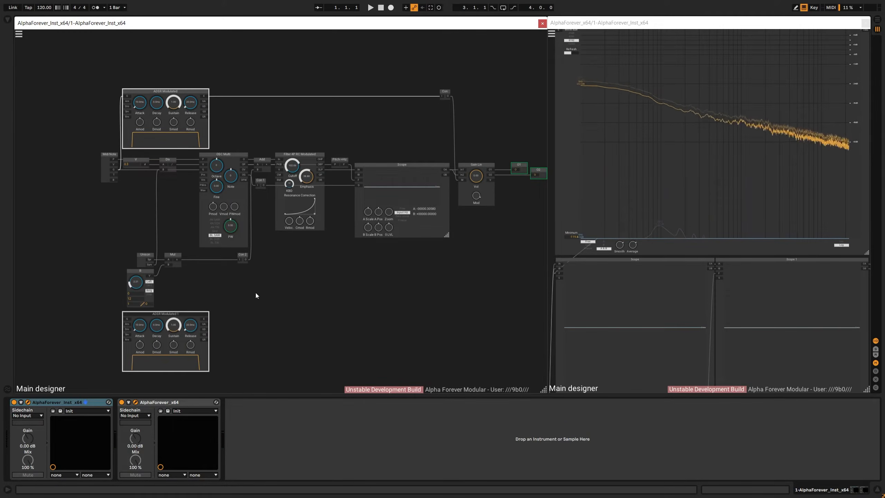
left_click(255, 293)
left_click_drag(115, 169, 125, 319)
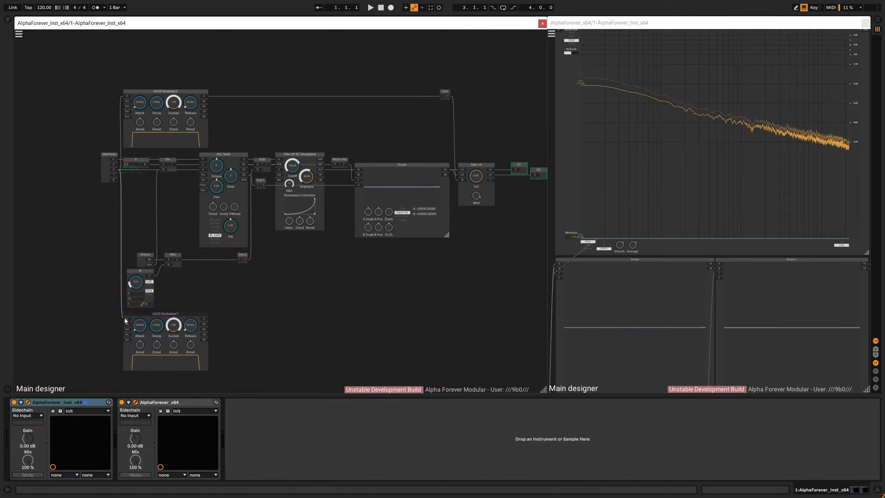
- Attach a Re-scaler GUI to the second envelope's E output and set its output High to 64
right_click(204, 320)
type("scal")
left_click(301, 322)
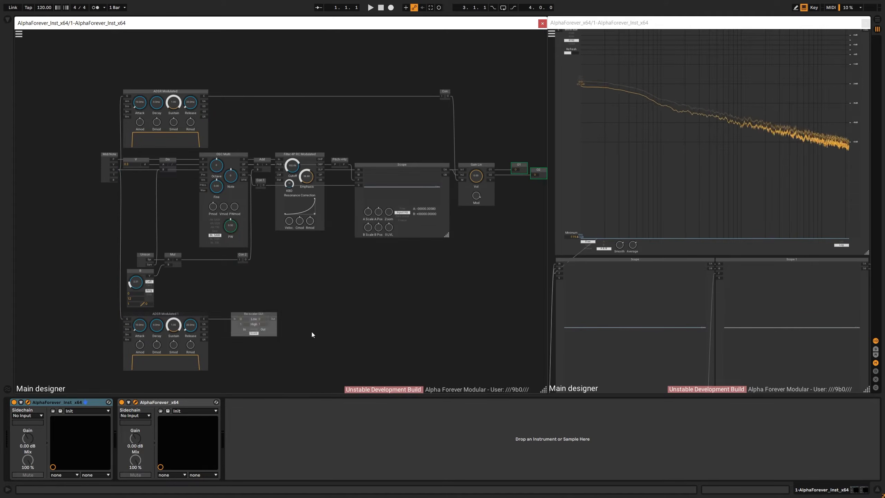
scroll(317, 333, "up", 4)
left_click(199, 312)
type("64")
key("Return")
- Wire the re-scaler's output to the filter's CM input and nudge the re-scaler into place
scroll(265, 288, "down", 4)
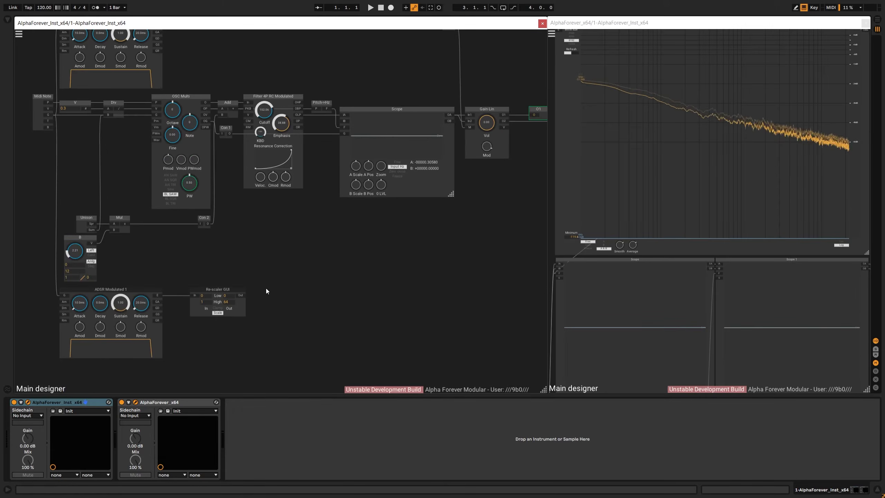
left_click_drag(246, 295, 248, 121)
left_click_drag(217, 290, 210, 291)
- Create a constant on the second envelope's Dm input and set it to 20000
left_click_drag(159, 269, 369, 246)
scroll(232, 296, "up", 1)
scroll(234, 296, "up", 3)
double_click(307, 272)
type("2")
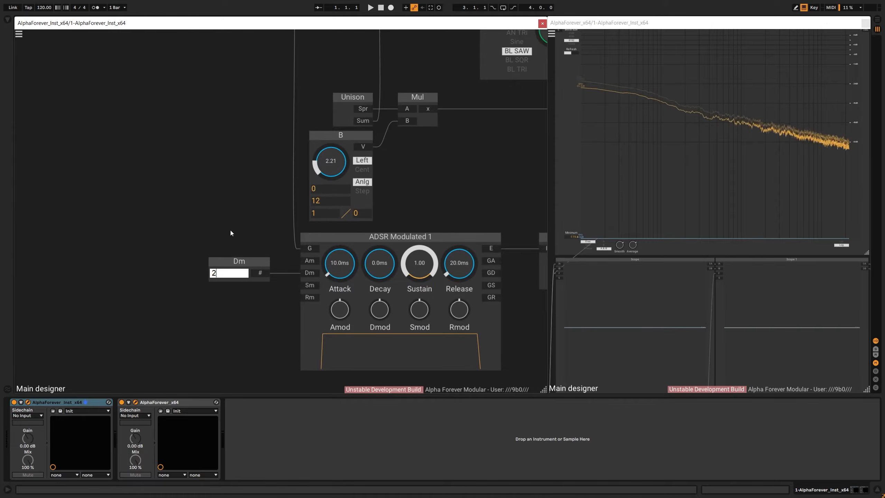
type("0000")
key("Return")
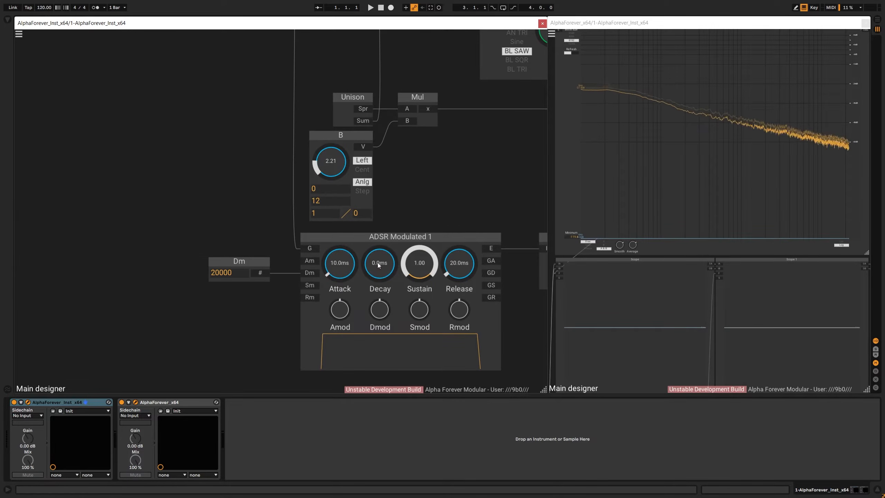
- Adjust the second envelope's Decay and Dmod knobs and lower its Sustain to 0
left_click_drag(378, 263, 399, 401)
left_click_drag(381, 311, 352, 283)
left_click_drag(420, 262, 464, 426)
- Try out the filter envelope with Cutoff at about 77 and Emphasis at about 214
scroll(498, 170, "down", 2)
left_click_drag(500, 173, 291, 221)
scroll(313, 179, "down", 3)
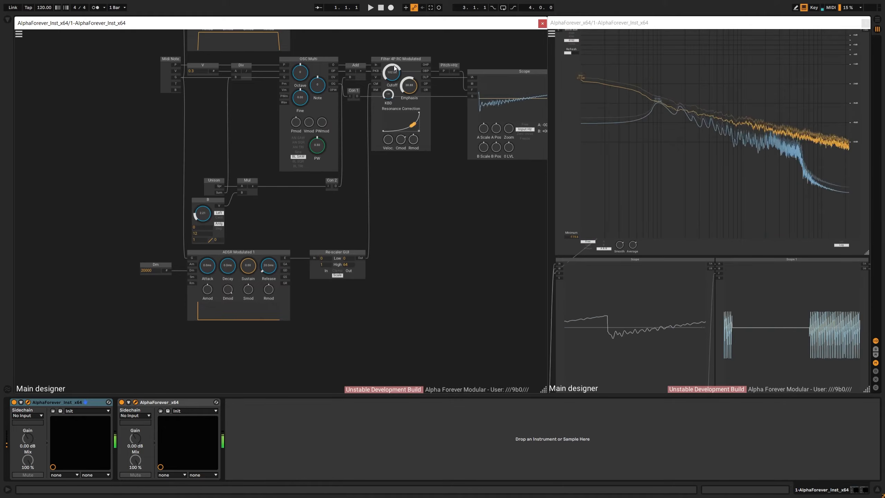
mouse_move(394, 66)
left_mouse_down()
mouse_move(395, 84)
mouse_move(412, 79)
left_mouse_up()
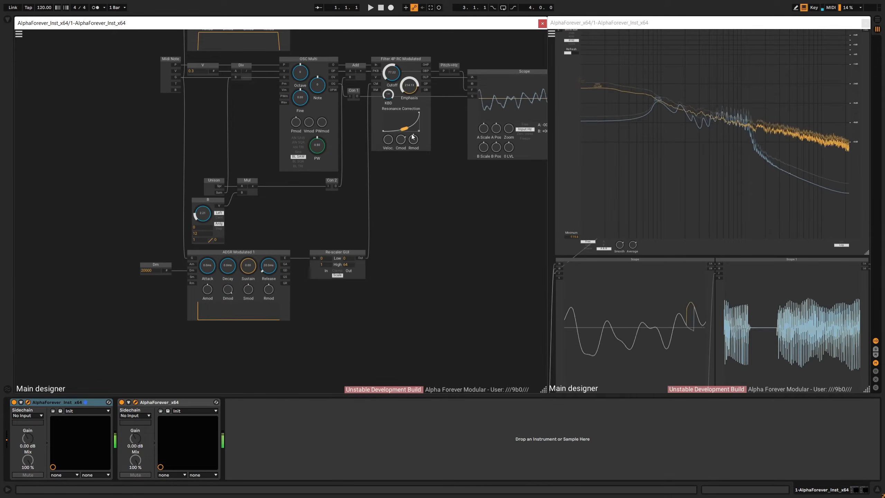
- Move the filter, re-scaler and all downstream modules away from the oscillator to make room before the filter
scroll(440, 186, "down", 3)
left_click_drag(441, 189, 325, 236)
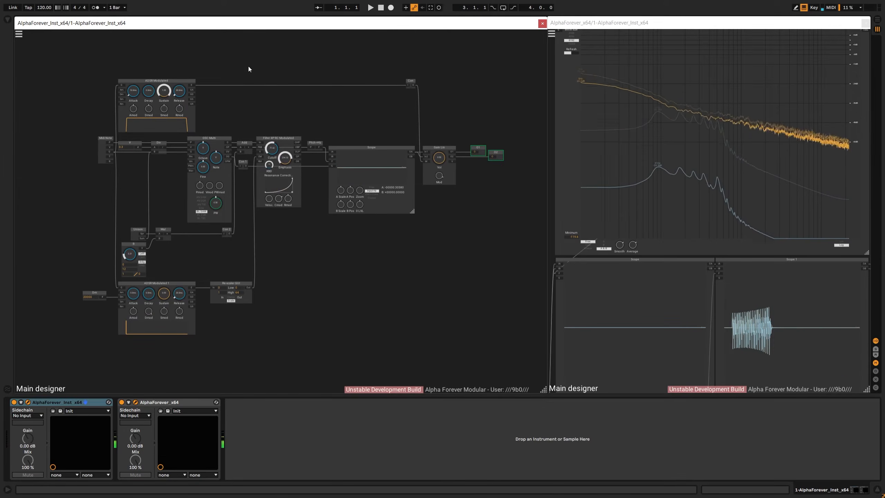
left_click_drag(248, 66, 543, 290)
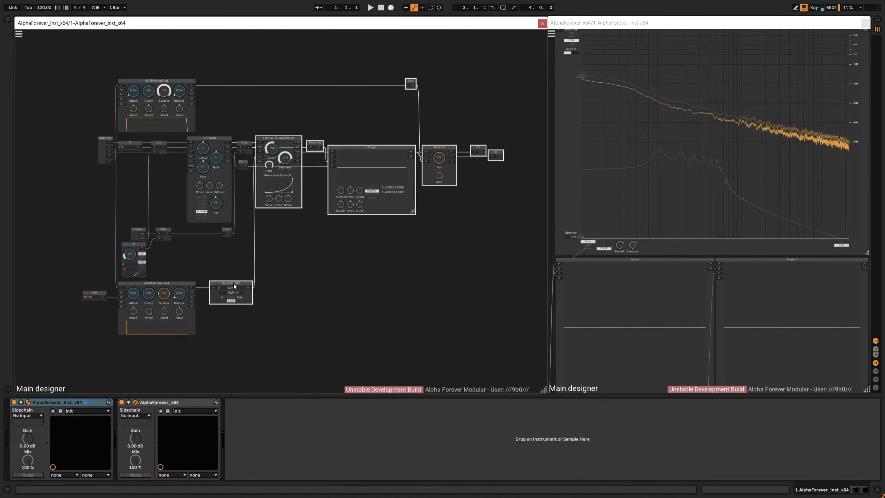
left_click_drag(234, 284, 309, 284)
- Set the filter's Cutoff to 135 and its Emphasis to 0
scroll(277, 226, "up", 3)
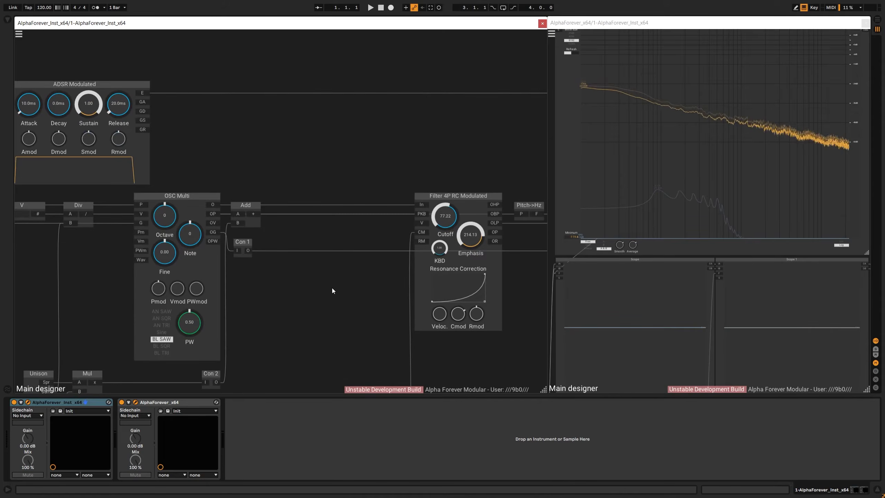
left_click_drag(447, 218, 463, 132)
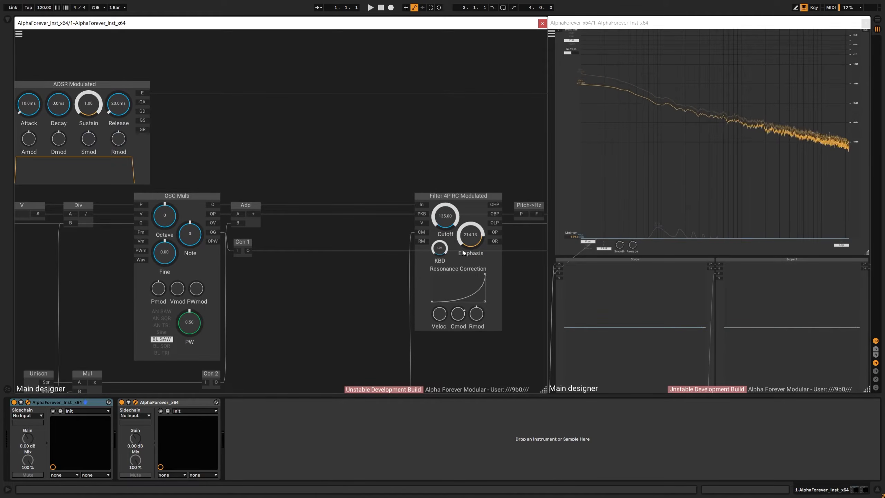
left_click_drag(464, 245, 456, 325)
- Add a Designer module between the oscillator and the filter and rename it Phase
right_click(313, 193)
type("des")
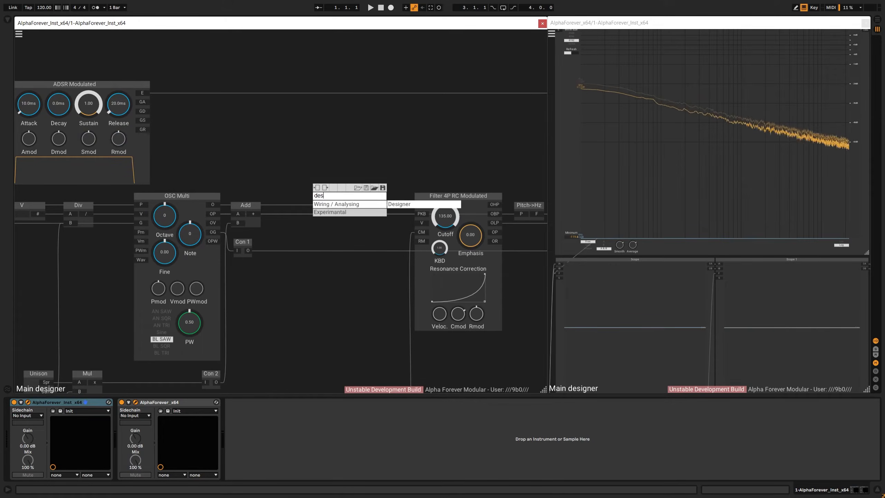
left_click(400, 206)
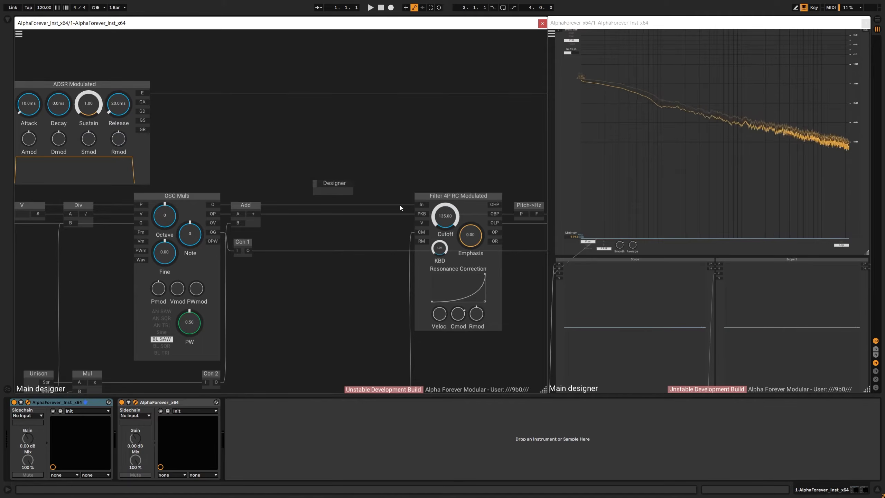
left_click_drag(291, 160, 423, 128)
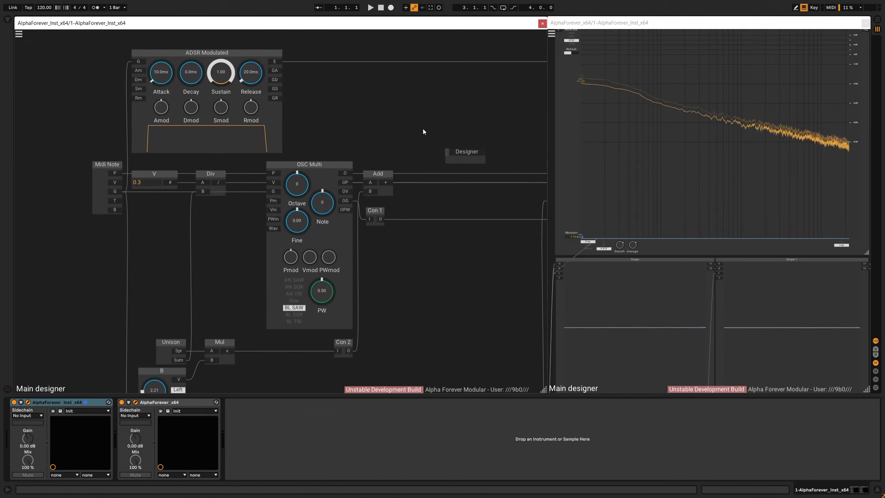
type("Phase")
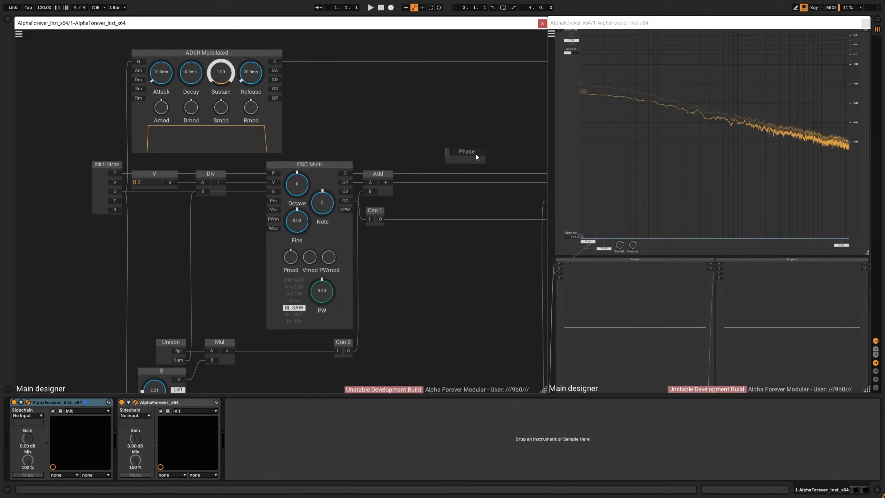
key("Return")
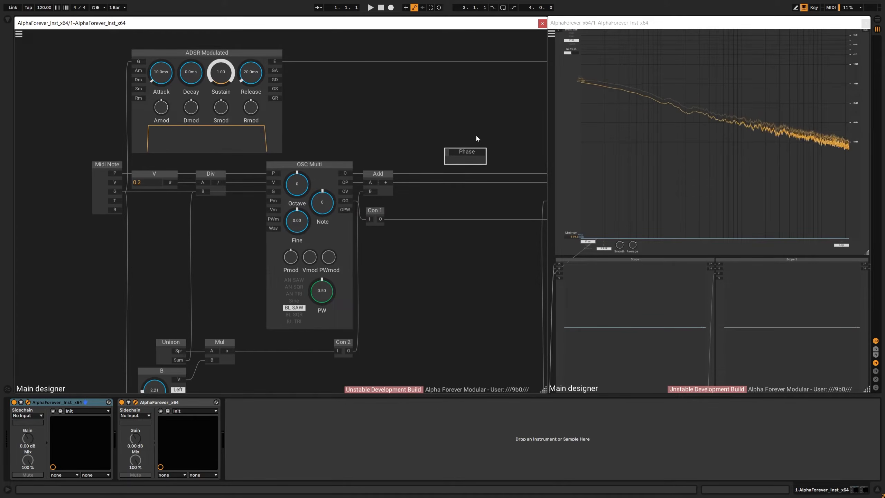
- Open the Phase designer and build a chain of In, Delay and Out modules inside it
double_click(463, 159)
right_click(122, 139)
mouse_move(154, 162)
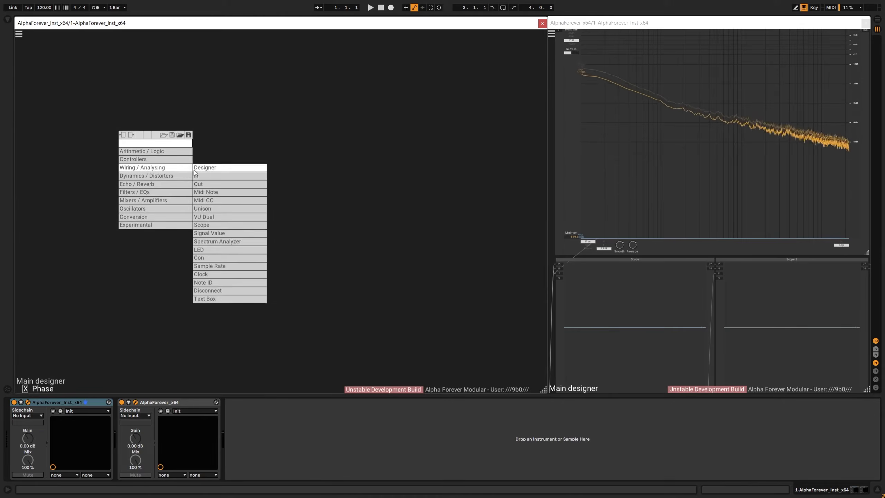
left_click(202, 176)
right_click(133, 138)
type("delay")
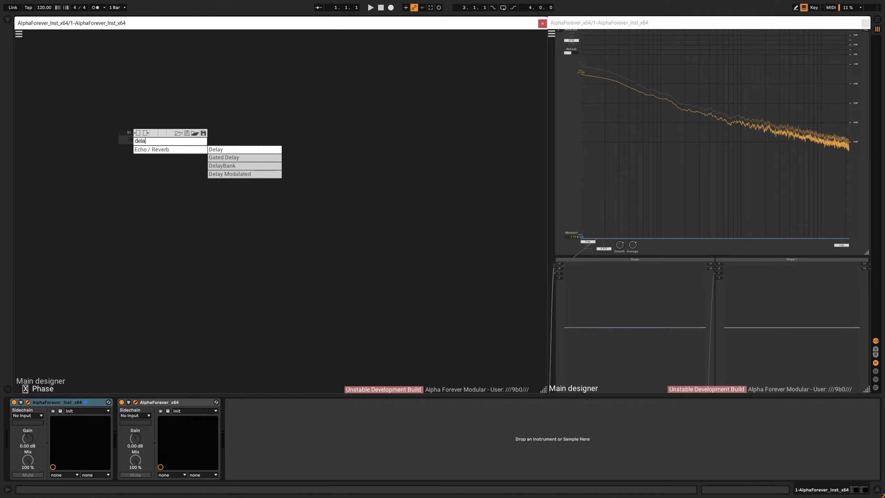
left_click(214, 151)
double_click(193, 139)
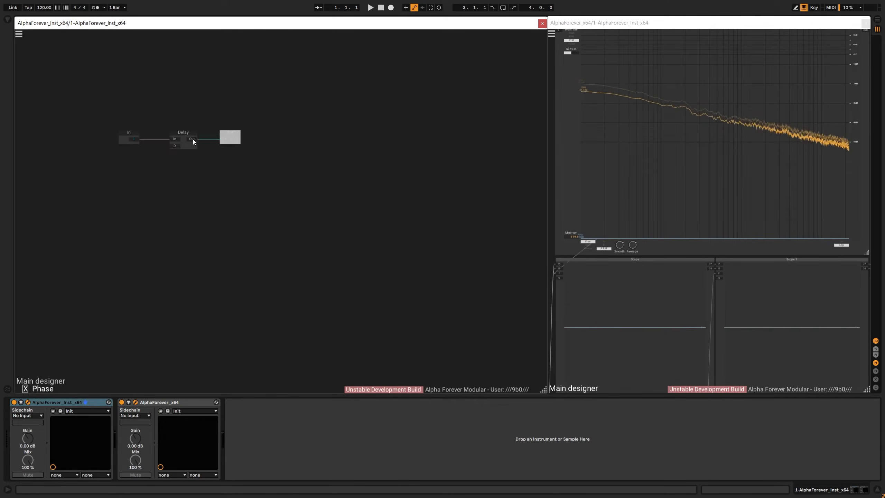
- Create a second input on the Delay's D port, space both inputs away from the Delay, and rename the new one P
scroll(158, 110, "up", 4)
left_click_drag(158, 110, 319, 118)
scroll(319, 118, "up", 3)
left_click_drag(240, 277, 260, 222)
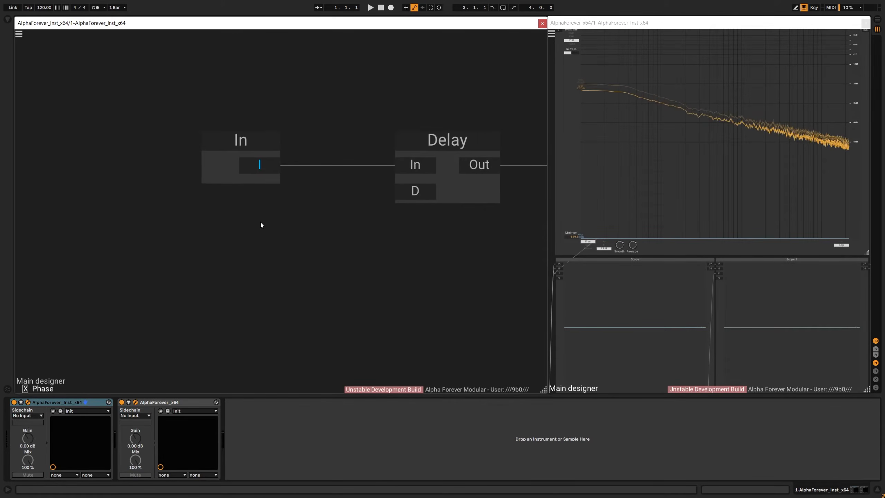
double_click(411, 192)
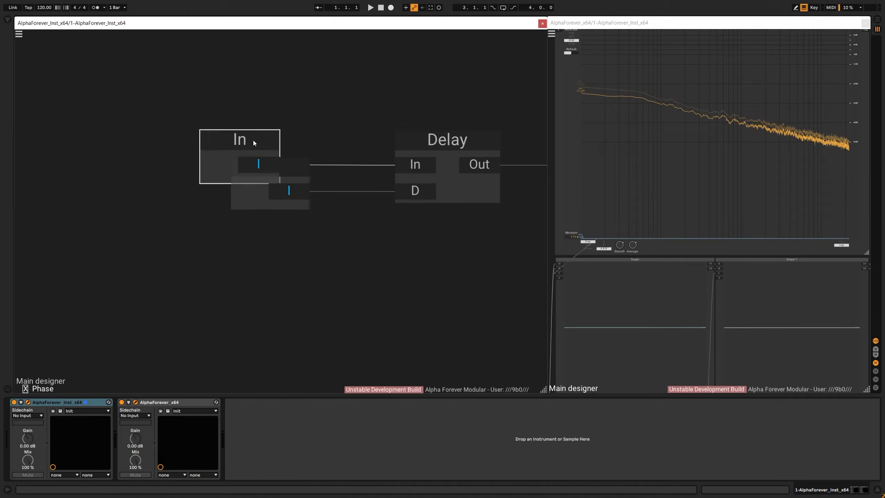
left_click_drag(253, 139, 86, 140)
left_click_drag(271, 169, 157, 161)
double_click(227, 166)
type("P")
key("Return")
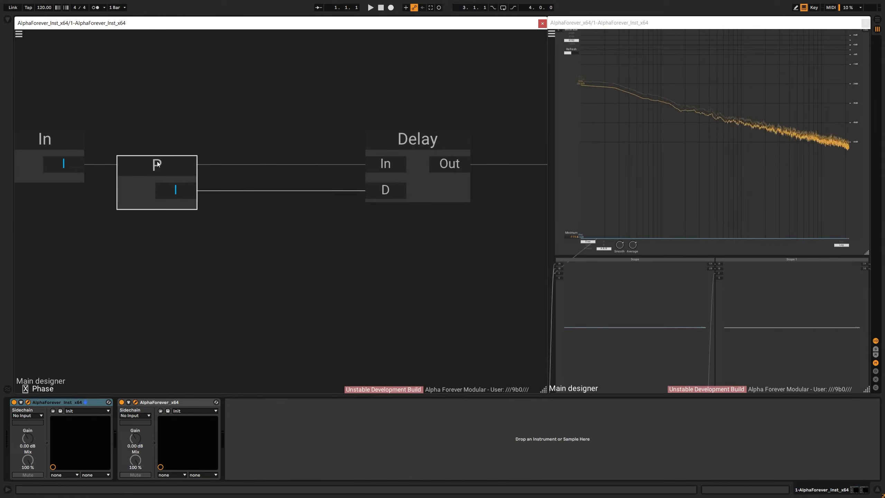
- Insert a Pitch->ms converter between P and the Delay's D input, and move it with both inputs away from the Delay
double_click(171, 196)
type("ms")
mouse_move(223, 212)
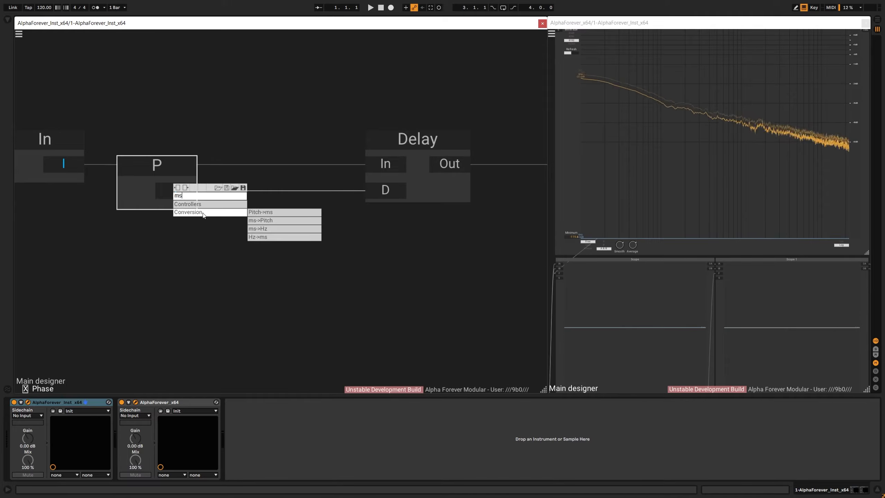
left_click(271, 213)
left_click_drag(339, 173, 258, 169)
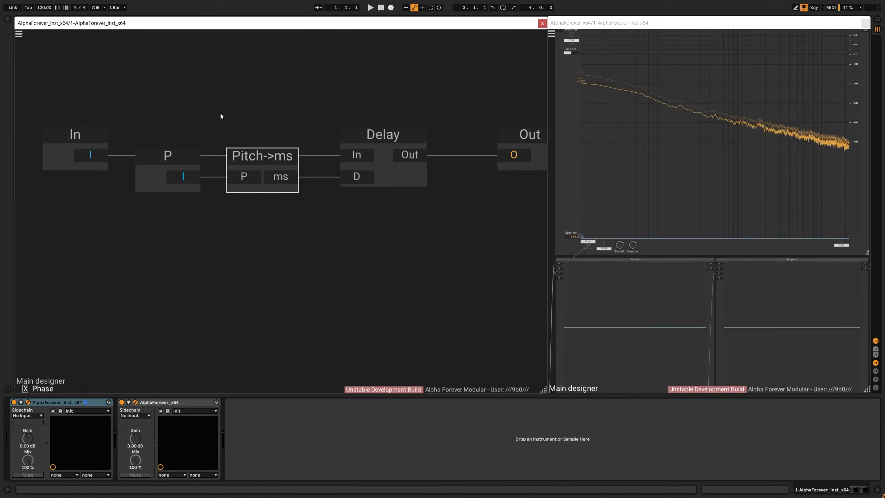
left_click_drag(85, 105, 365, 229)
left_click_drag(318, 160, 201, 160)
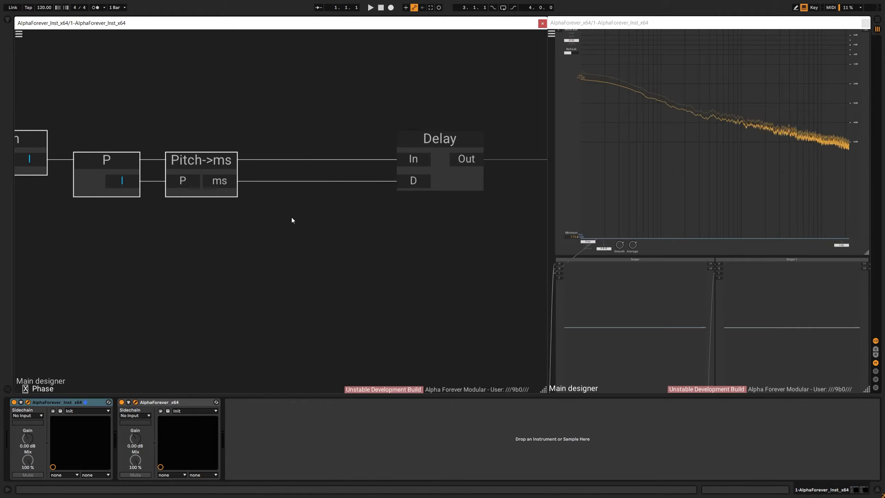
- Add a Random module before the Delay, wiring the ms output to its Max and its Out to the Delay's D input
double_click(295, 192)
type("rand")
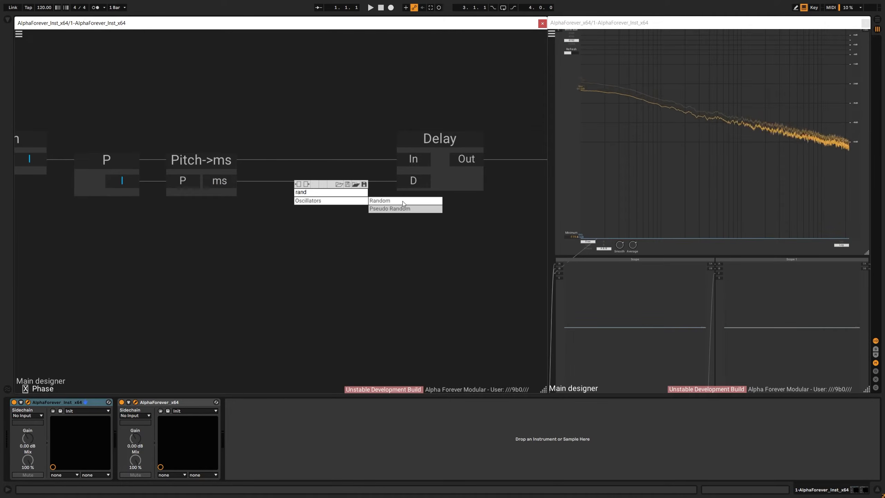
left_click(405, 201)
left_click_drag(214, 181, 292, 234)
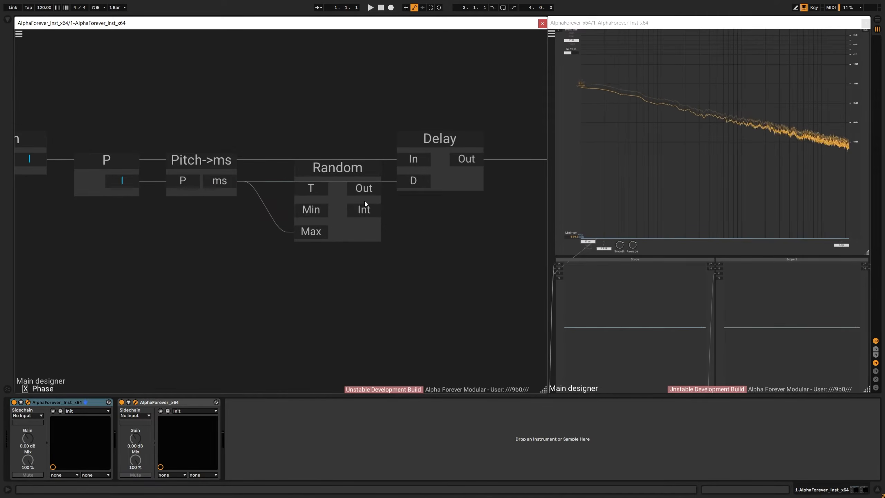
left_click_drag(364, 190, 413, 180)
left_click_drag(360, 170, 372, 134)
- Move P and Pitch->ms together away from Random, in line with its Max input
left_click_drag(300, 131, 102, 245)
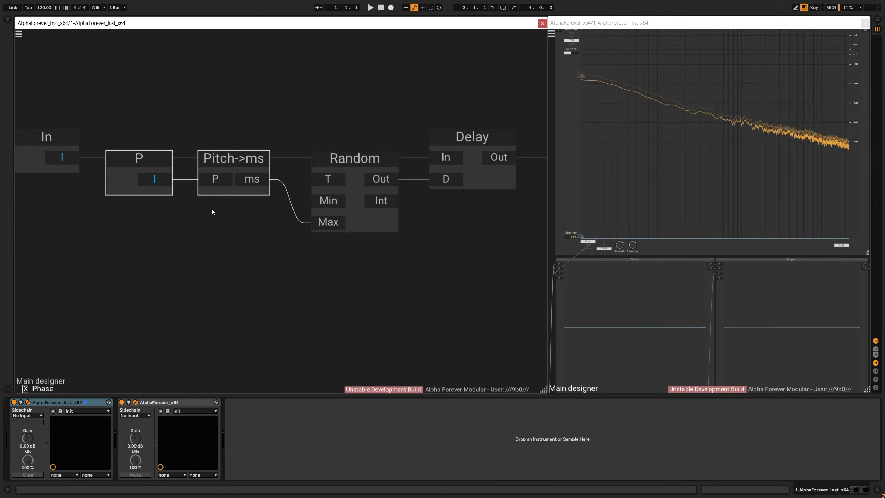
left_click_drag(243, 162, 191, 206)
left_click(211, 183)
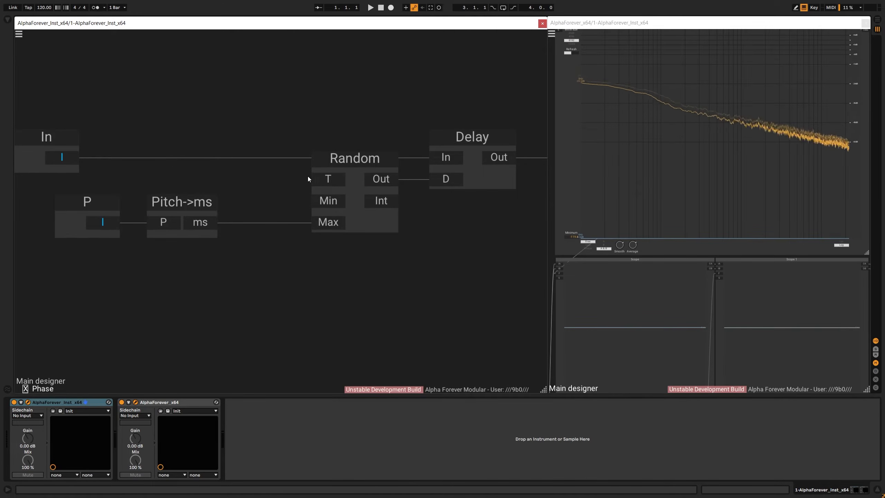
- Create an input on Random's T port and pack it together with P and Pitch->ms close to Random
double_click(323, 178)
left_click_drag(135, 133, 280, 304)
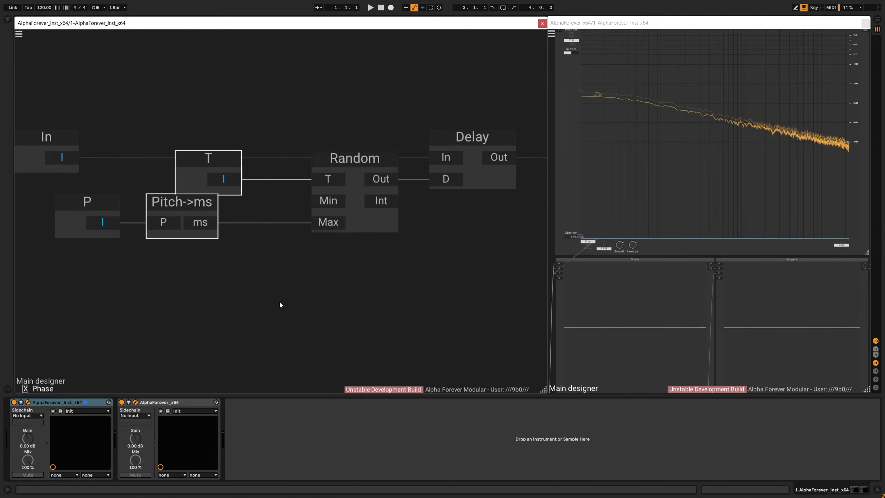
key("ctrl+Right")
left_click(90, 201)
left_click_drag(91, 201, 127, 202)
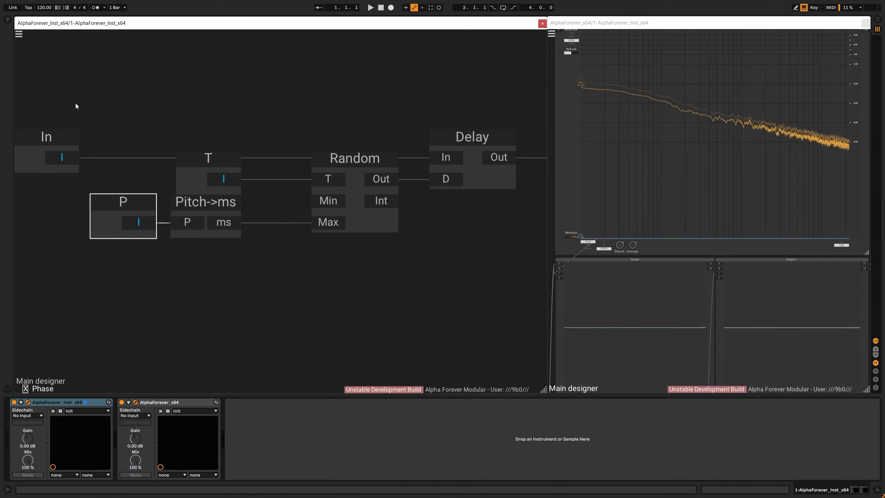
left_click_drag(76, 107, 331, 383)
left_click_drag(221, 163, 252, 161)
left_click(244, 137)
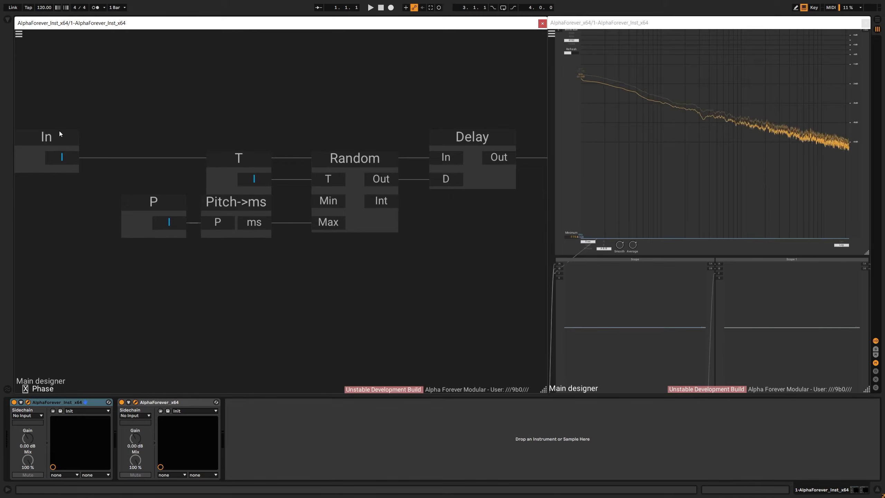
- Move the In module next to T and align it above P
left_click_drag(42, 136, 138, 136)
left_click_drag(54, 96, 201, 263)
key("a")
left_click(239, 108)
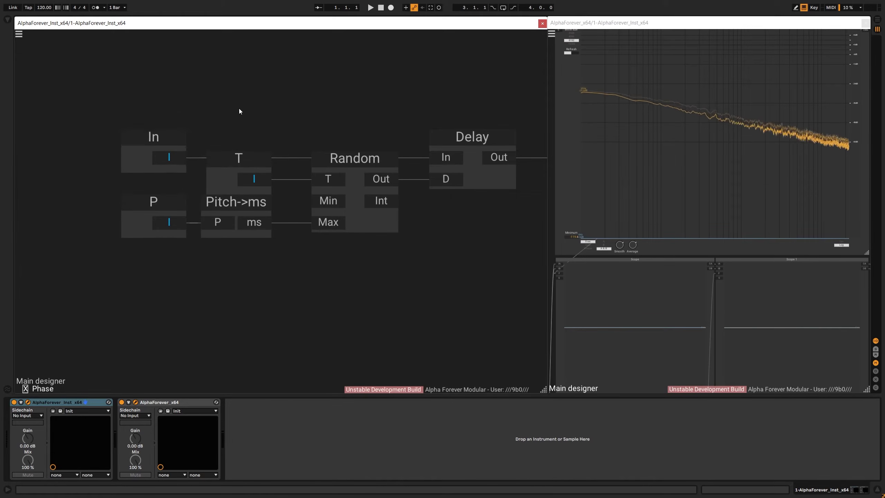
- Return to the main designer and place the Phase module just after Add, aligned with the OSC Multi signal line
scroll(240, 110, "down", 3)
left_click_drag(314, 121, 227, 156)
double_click(227, 155)
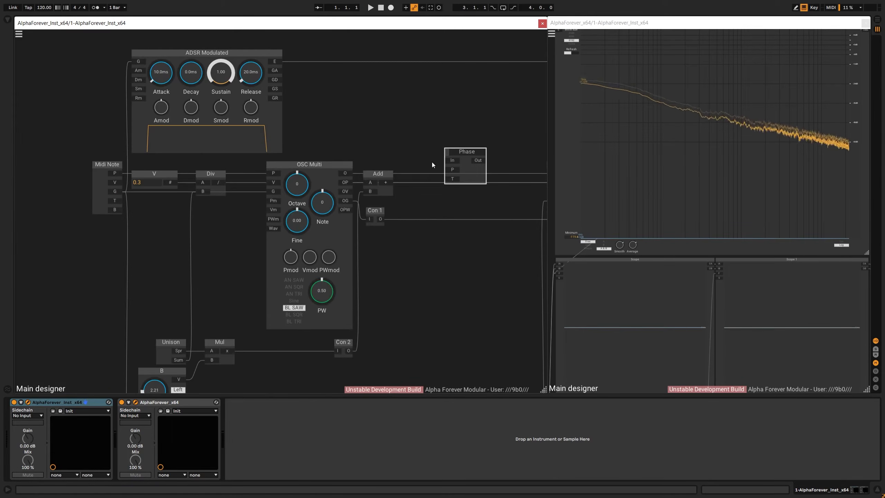
left_click(432, 162)
left_click_drag(345, 175, 434, 168)
key("a")
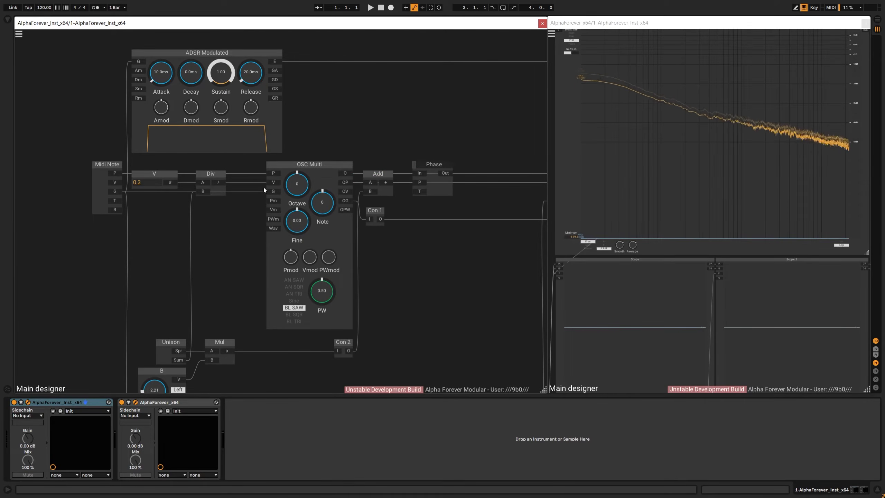
- Wire Midi Note's T output to Phase's T input through a connector, and space Phase and the connector away from Add
left_click_drag(112, 200, 420, 192)
left_click_drag(366, 183, 402, 193)
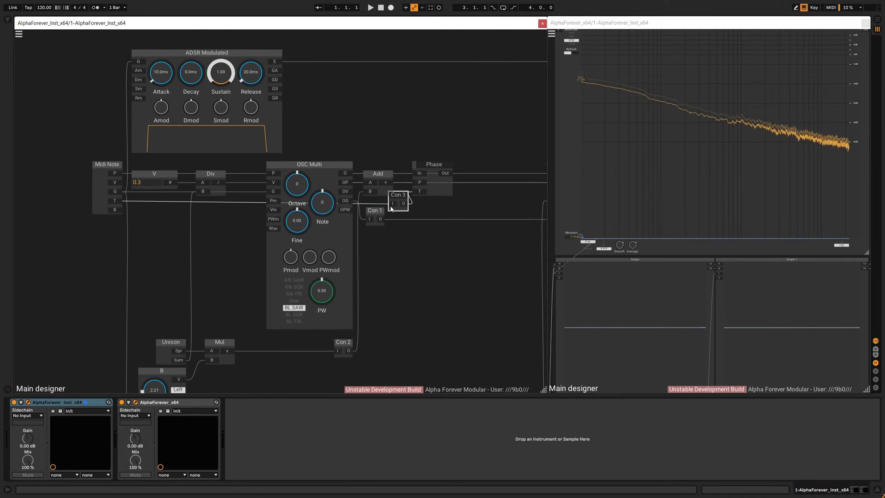
left_click_drag(431, 164, 452, 164)
left_click_drag(398, 193, 411, 193)
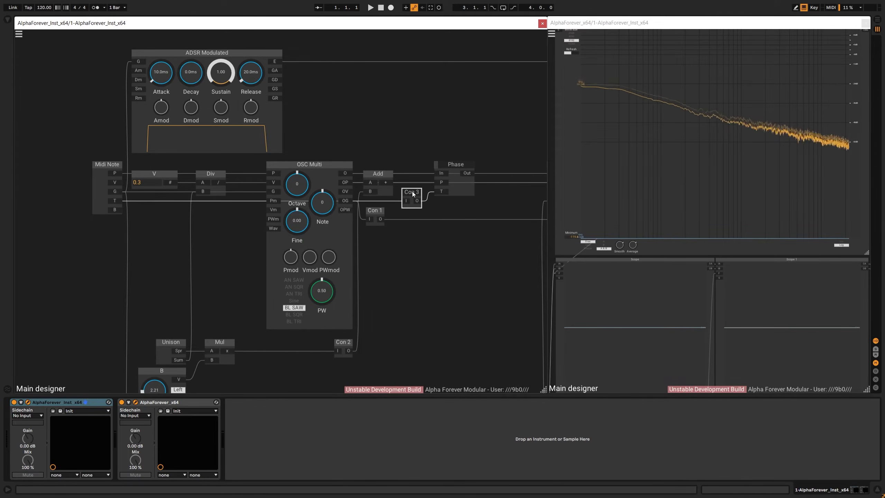
- Connect Phase's Out to the filter's In, and move the filter, Re-scaler GUI and all downstream modules closer to Phase
left_click_drag(416, 139, 266, 154)
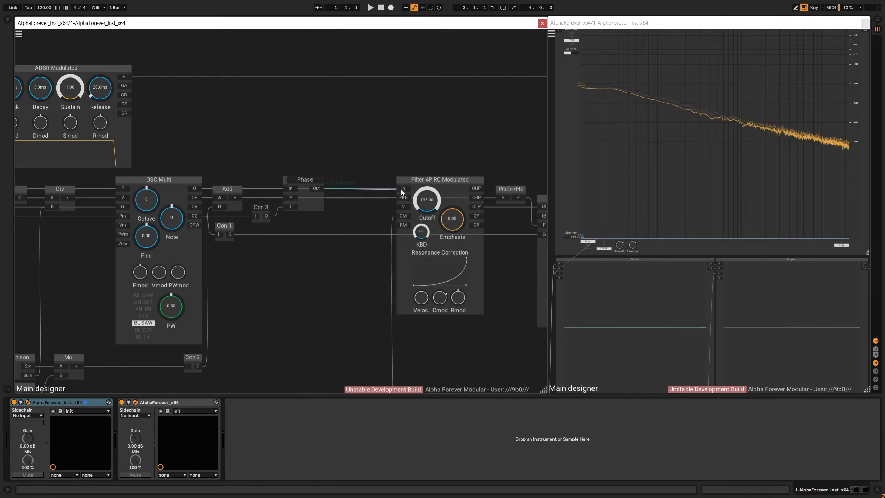
scroll(372, 166, "down", 3)
scroll(374, 167, "down", 2)
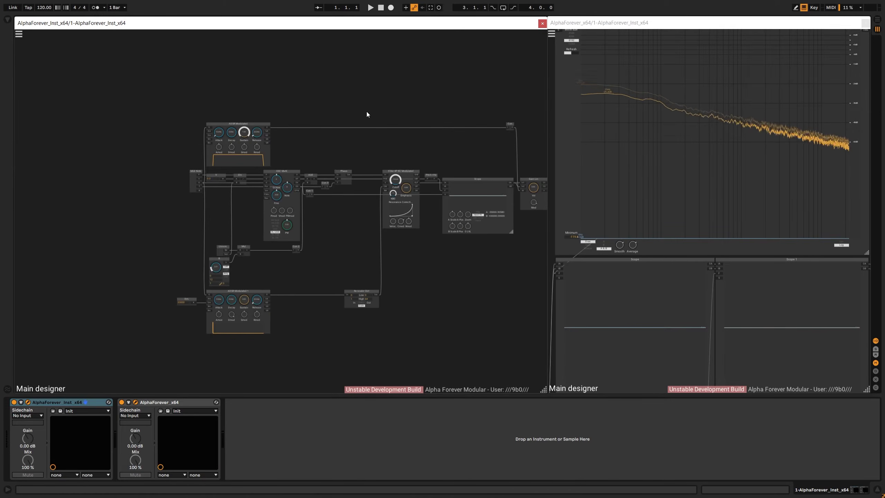
left_click_drag(367, 112, 283, 114)
left_click_drag(515, 109, 253, 330)
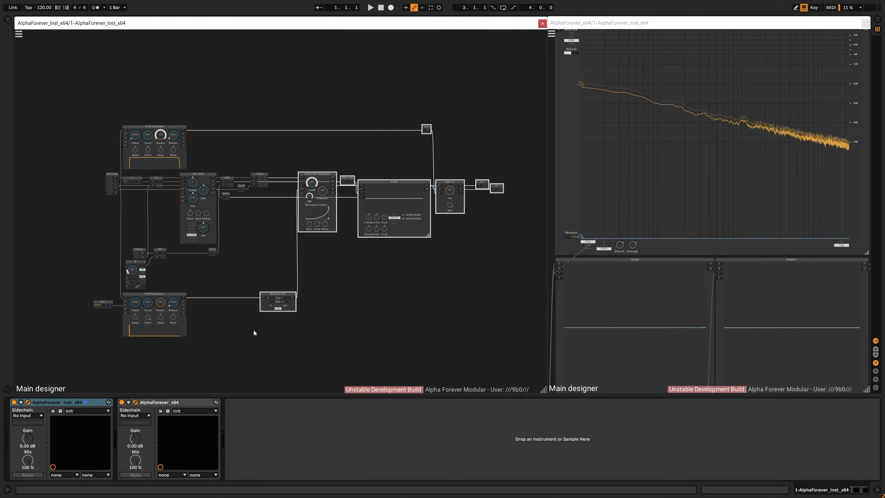
left_click_drag(285, 296, 264, 296)
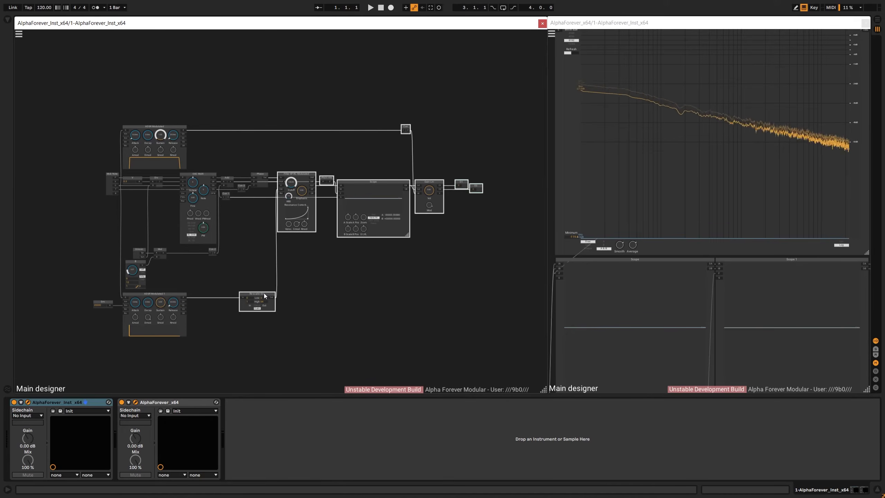
left_click(329, 296)
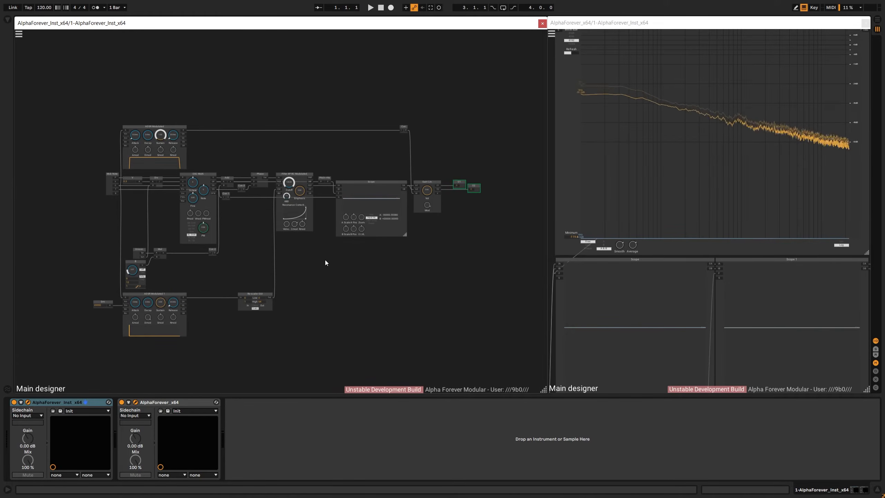
- Audition the patch on the Scope, lowering the filter's Cutoff and raising its Emphasis
scroll(300, 279, "up", 10)
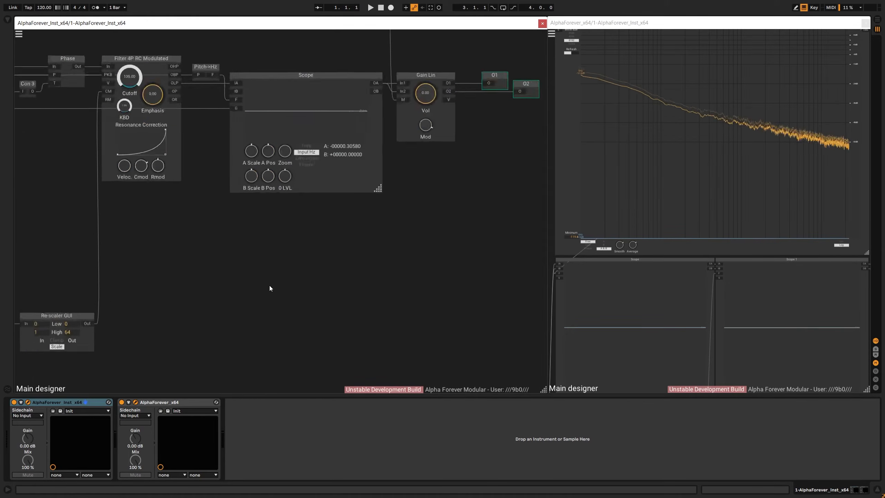
left_click_drag(266, 360, 266, 370)
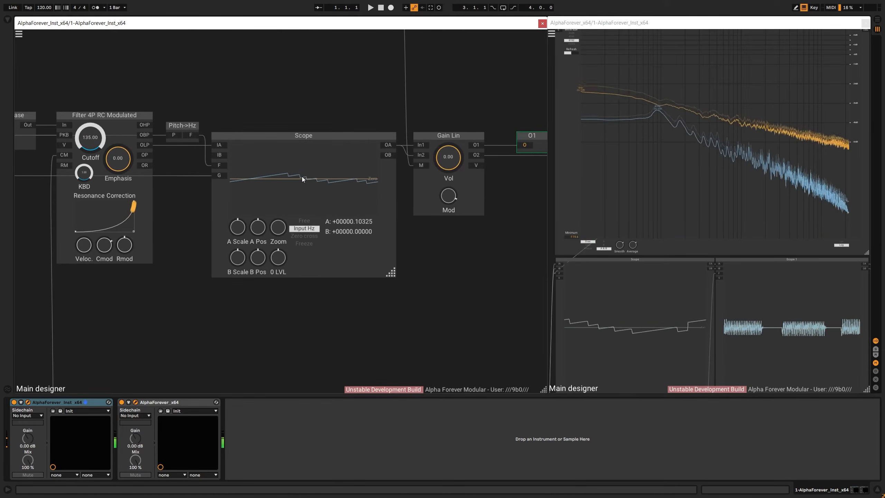
scroll(360, 322, "down", 8)
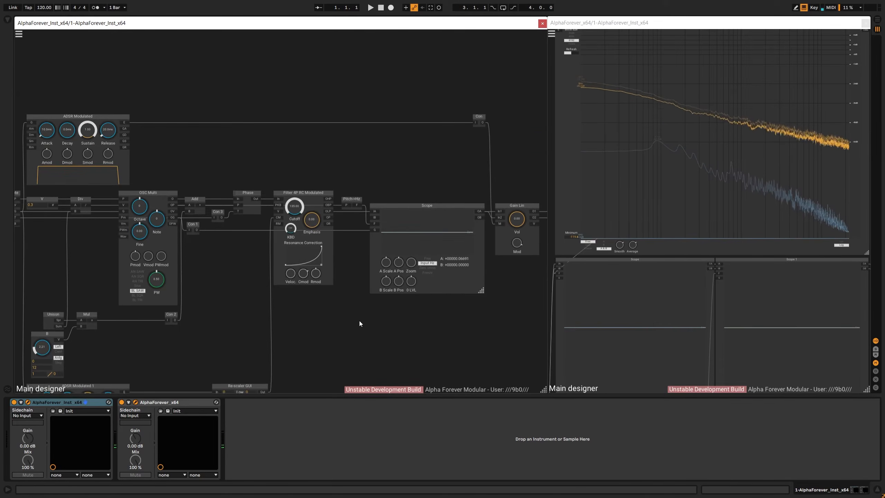
scroll(374, 288, "down", 2)
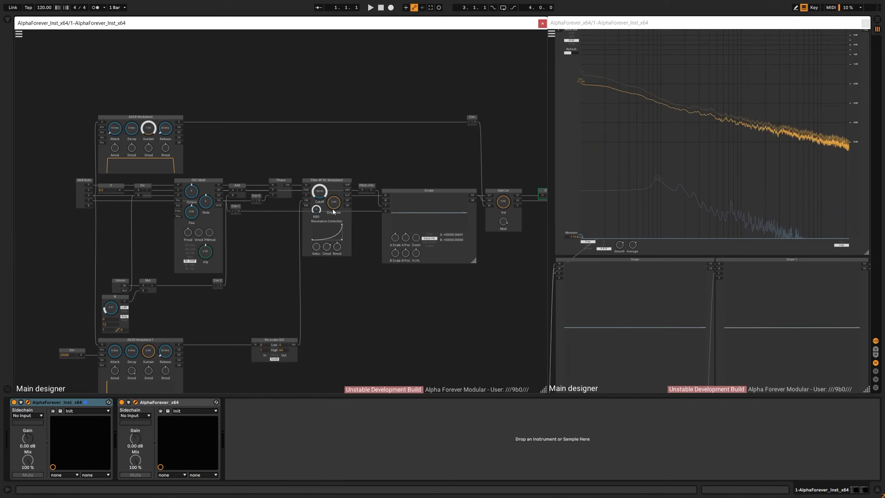
mouse_move(319, 194)
left_mouse_down()
mouse_move(319, 211)
mouse_move(333, 184)
left_mouse_up()
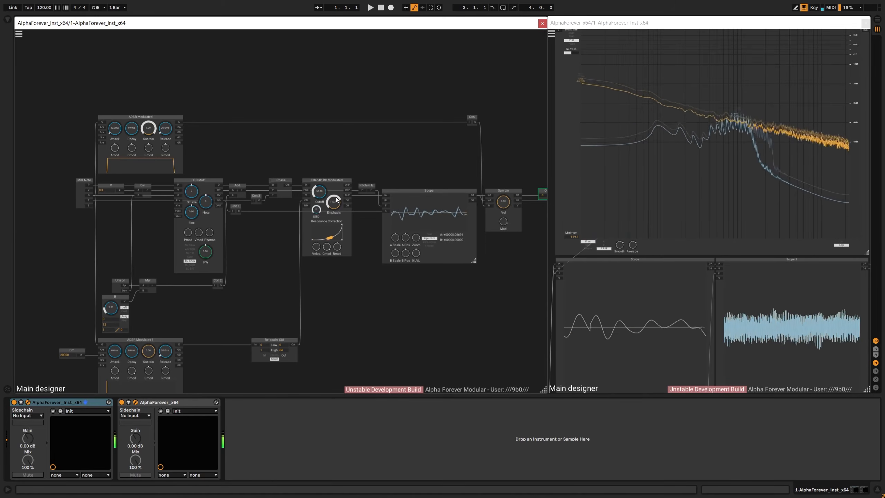
mouse_move(321, 190)
left_mouse_down()
mouse_move(327, 185)
mouse_move(325, 195)
left_mouse_up()
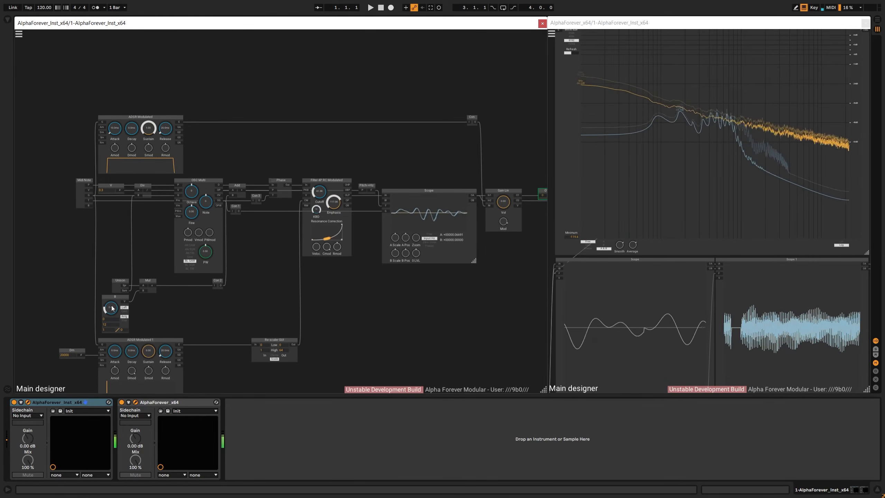
- Reduce the unison spread with knob B, and audition OSC Multi at a lower octave before restoring its Octave to 0
left_click_drag(114, 297, 114, 314)
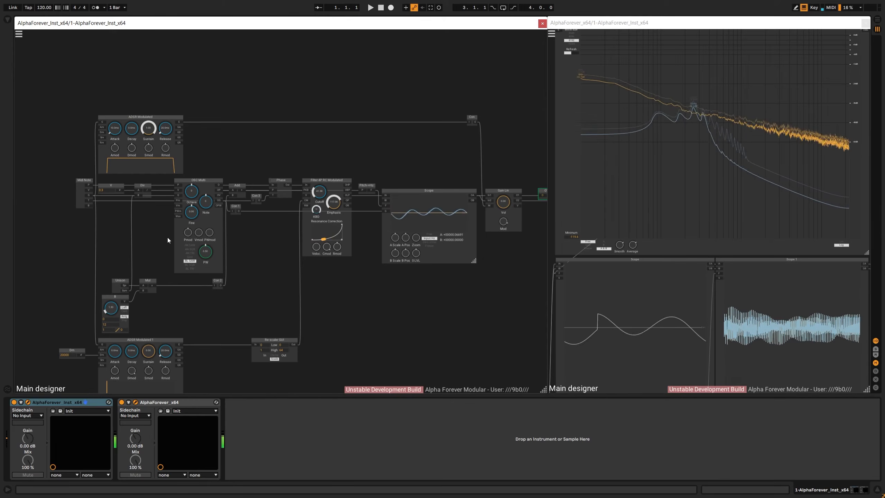
left_click_drag(195, 194, 197, 205)
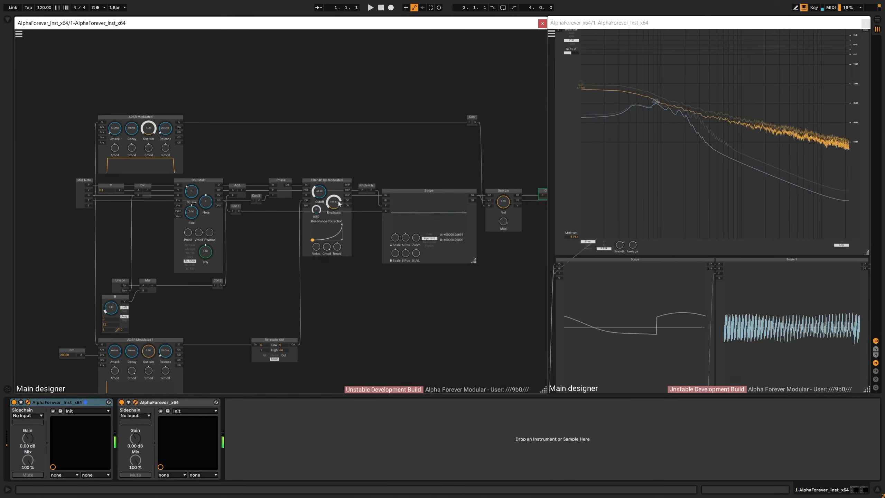
left_click_drag(338, 200, 340, 190)
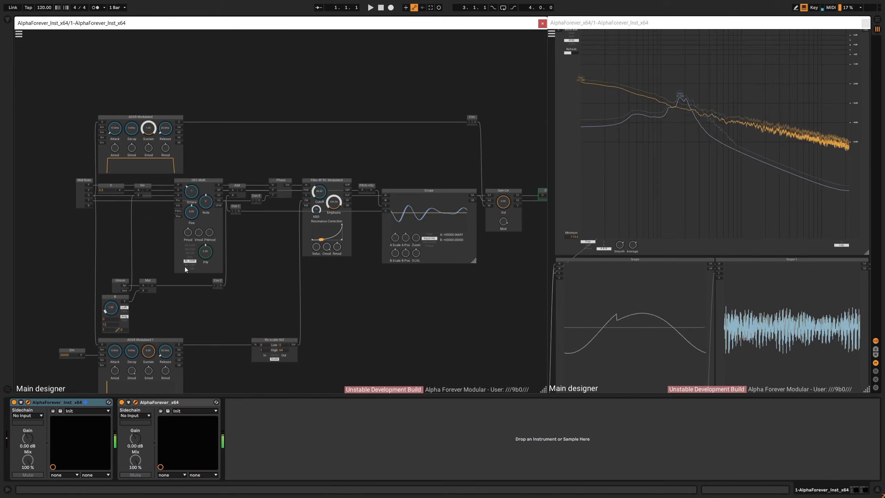
left_click_drag(195, 195, 197, 187)
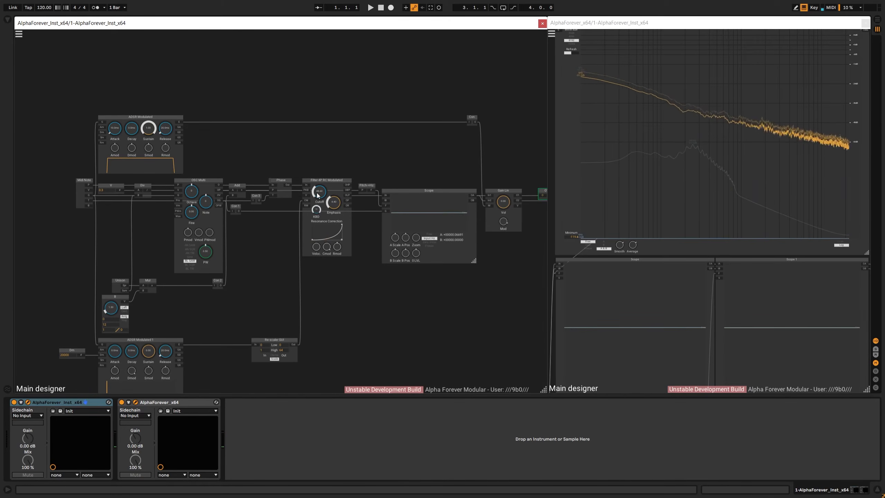
left_click_drag(390, 297, 381, 258)
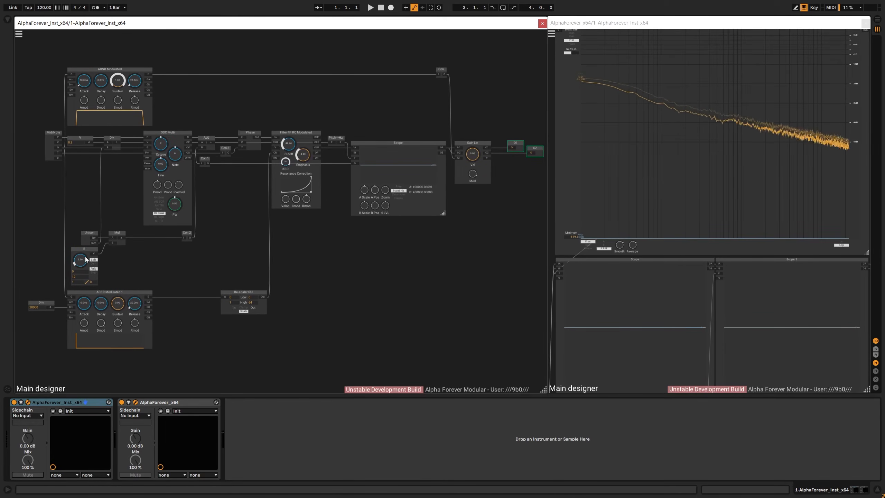